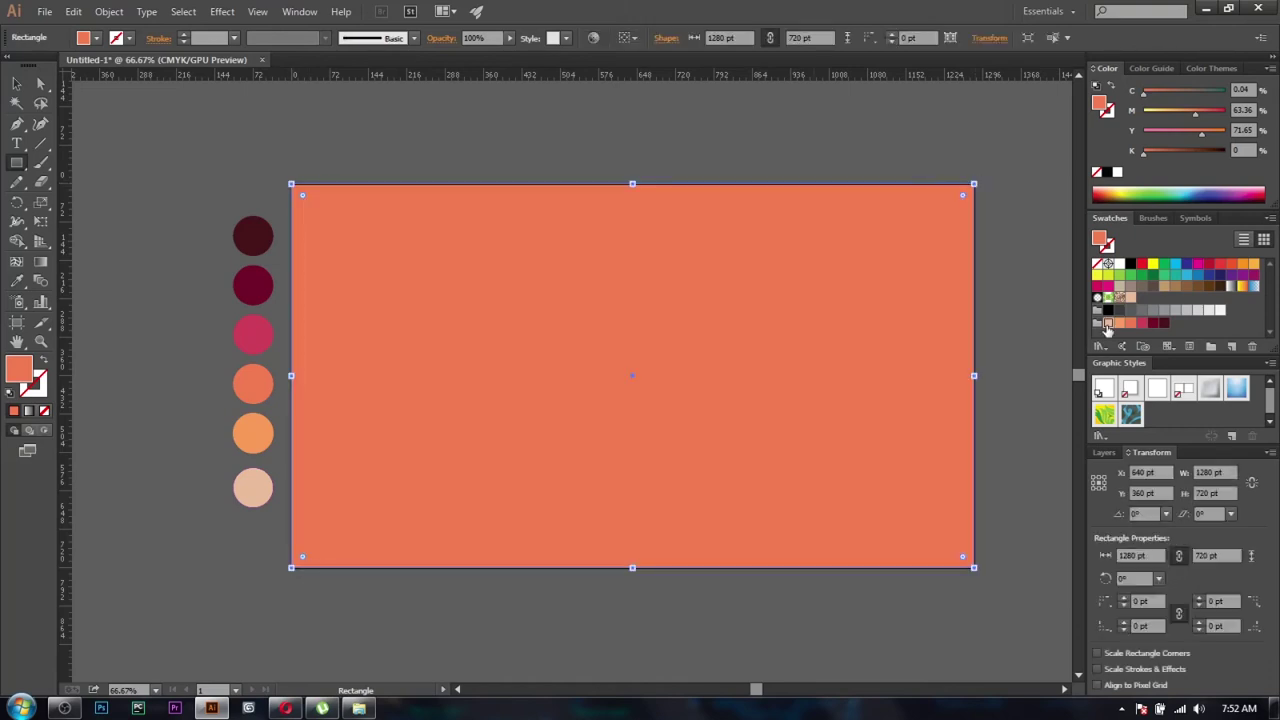
- Fill the 1280×720 background rectangle peach and offset an inset 1230×670 copy for the border
{"action": "key", "text": "i"}
{"action": "left_click", "coordinate": [253, 488]}
{"action": "key", "text": "v"}
{"action": "left_click", "coordinate": [109, 11]}
{"action": "left_click", "coordinate": [409, 410]}
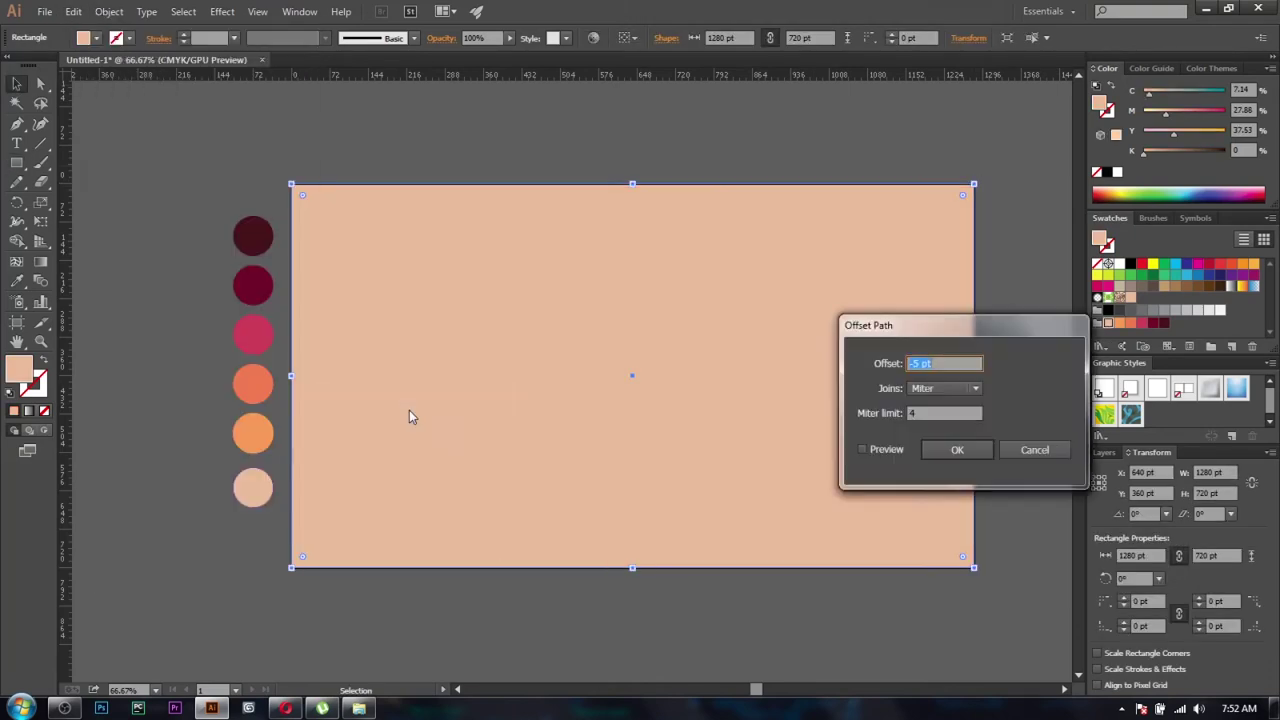
{"action": "left_click", "coordinate": [862, 449]}
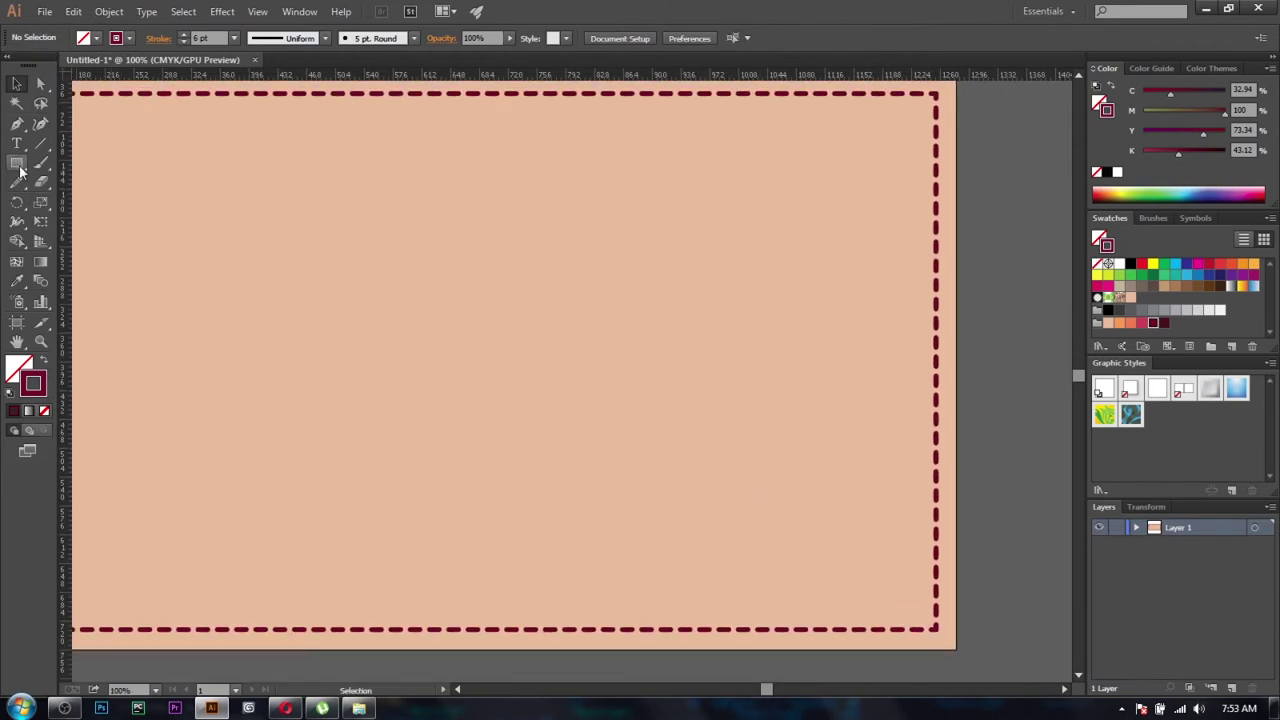
- Draw a wide stroked ellipse plus a narrower copy, horizontally centred on each other
{"action": "key", "text": "l"}
{"action": "left_click_drag", "start_coordinate": [733, 302], "coordinate": [381, 540]}
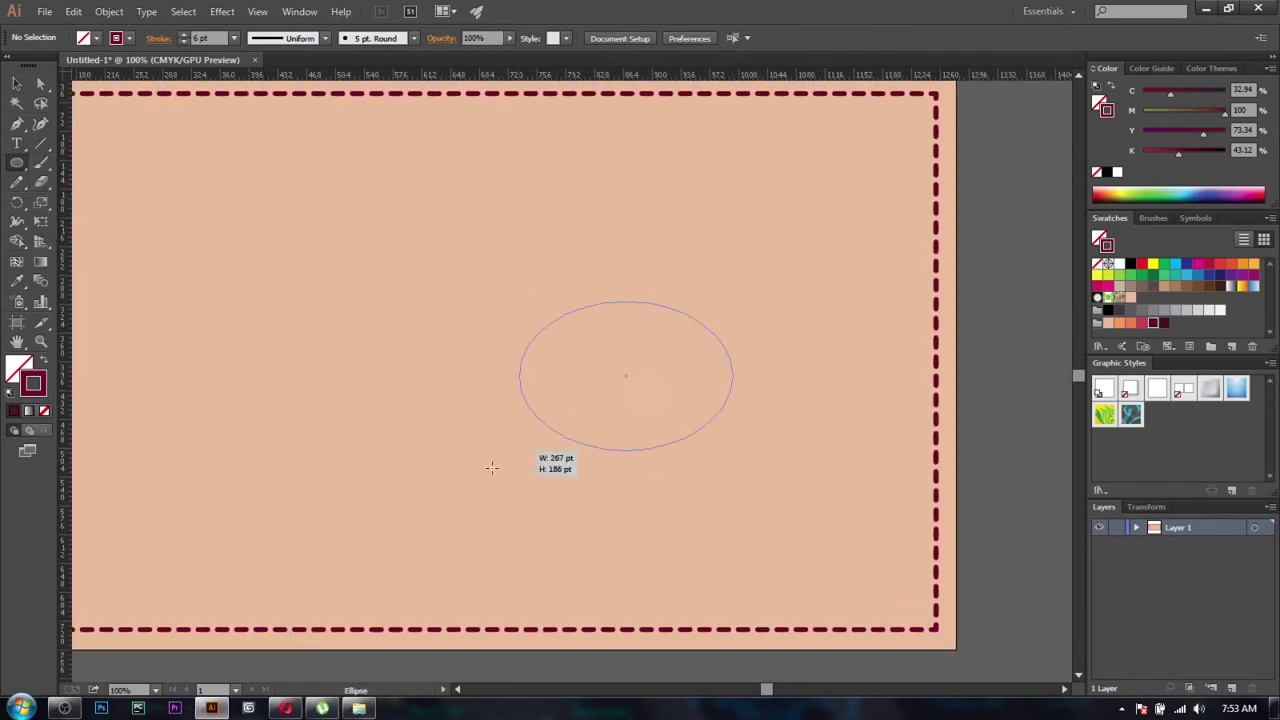
{"action": "left_click", "coordinate": [158, 38]}
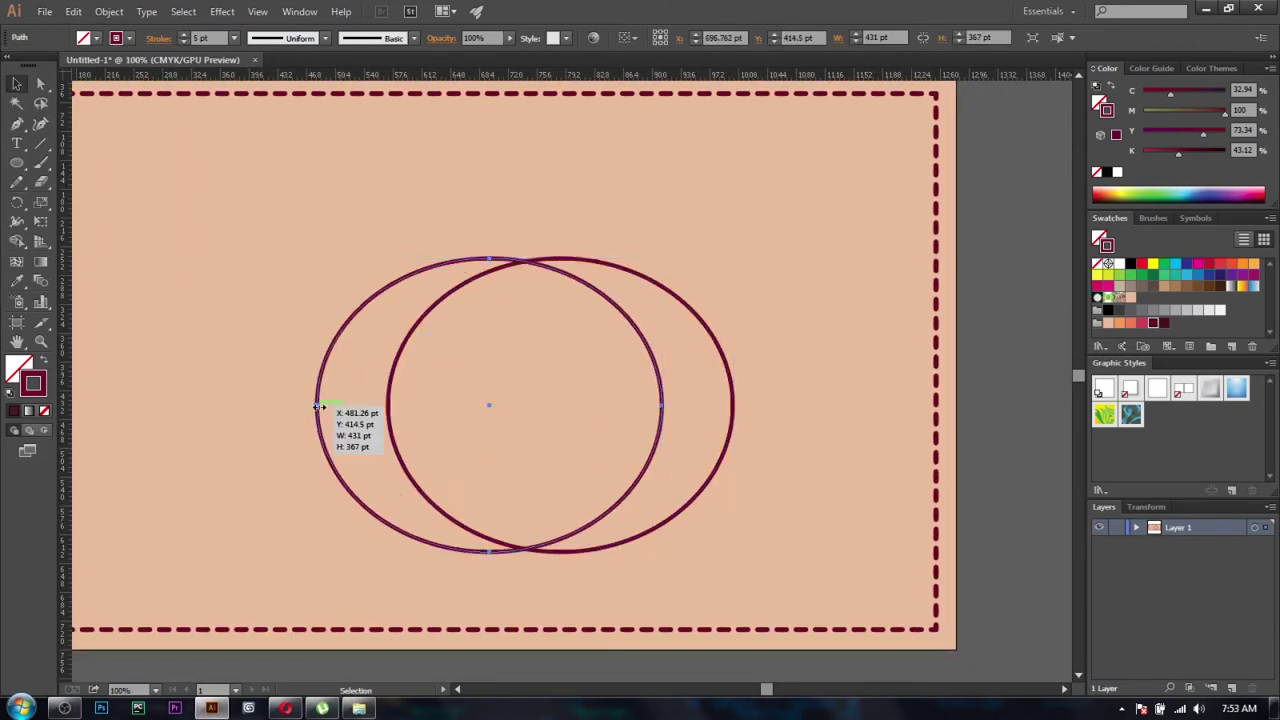
{"action": "left_click_drag", "start_coordinate": [657, 405], "coordinate": [584, 362]}
{"action": "key", "text": "ctrl+a"}
{"action": "left_click", "coordinate": [788, 40]}
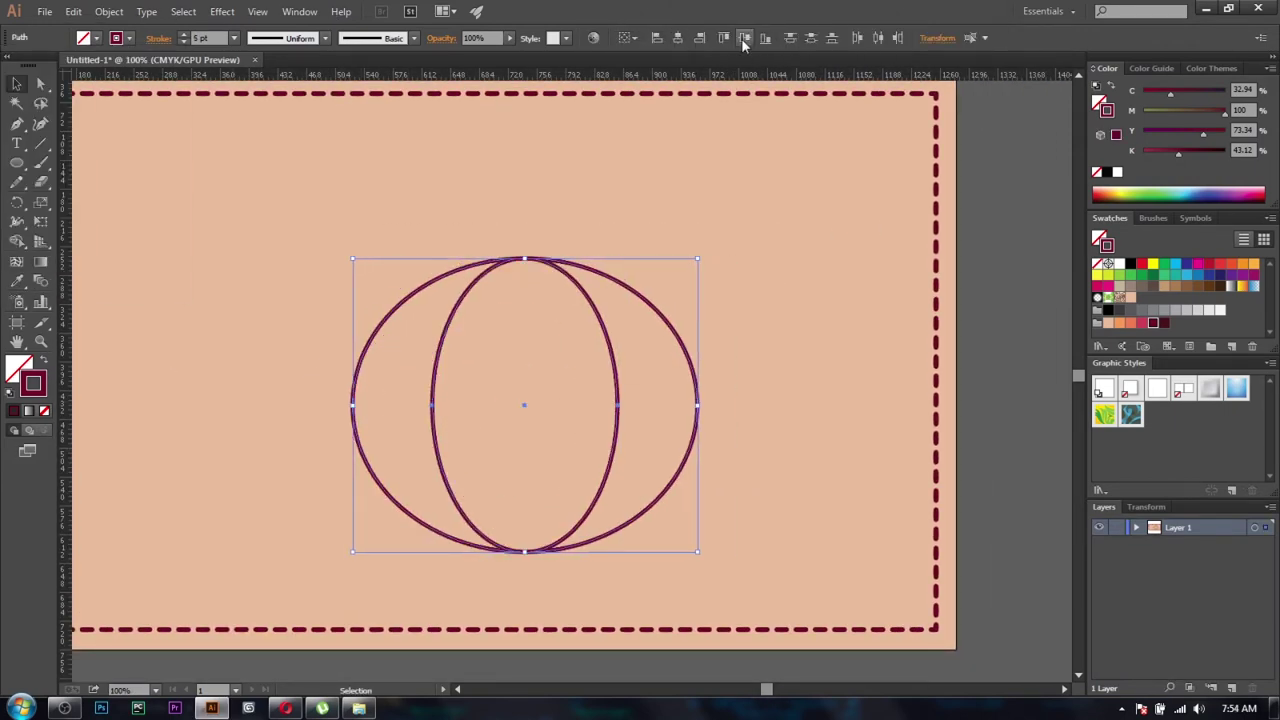
{"action": "left_click", "coordinate": [242, 324]}
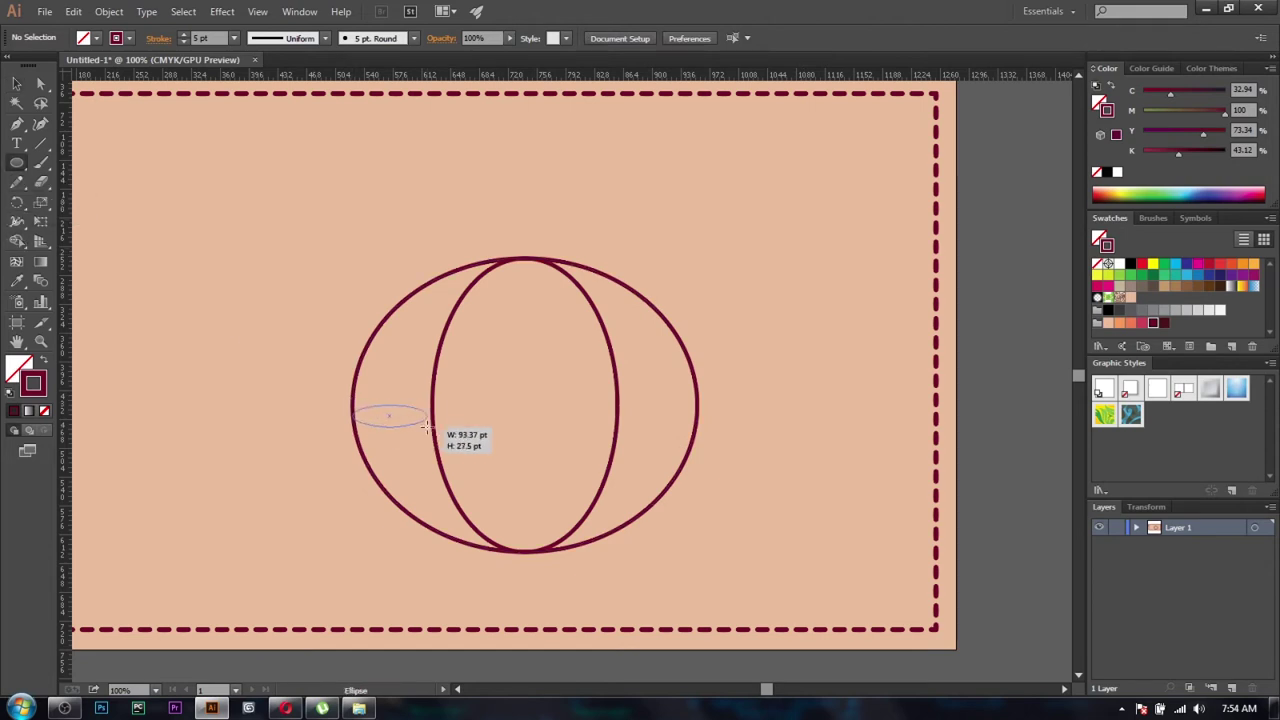
- Add small circles at both edges, widen the centre ellipse, and delete the shapes' top half
{"action": "left_click_drag", "start_coordinate": [432, 450], "coordinate": [432, 451]}
{"action": "key", "text": "ctrl+plus"}
{"action": "key", "text": "v"}
{"action": "left_click_drag", "start_coordinate": [407, 344], "coordinate": [817, 373]}
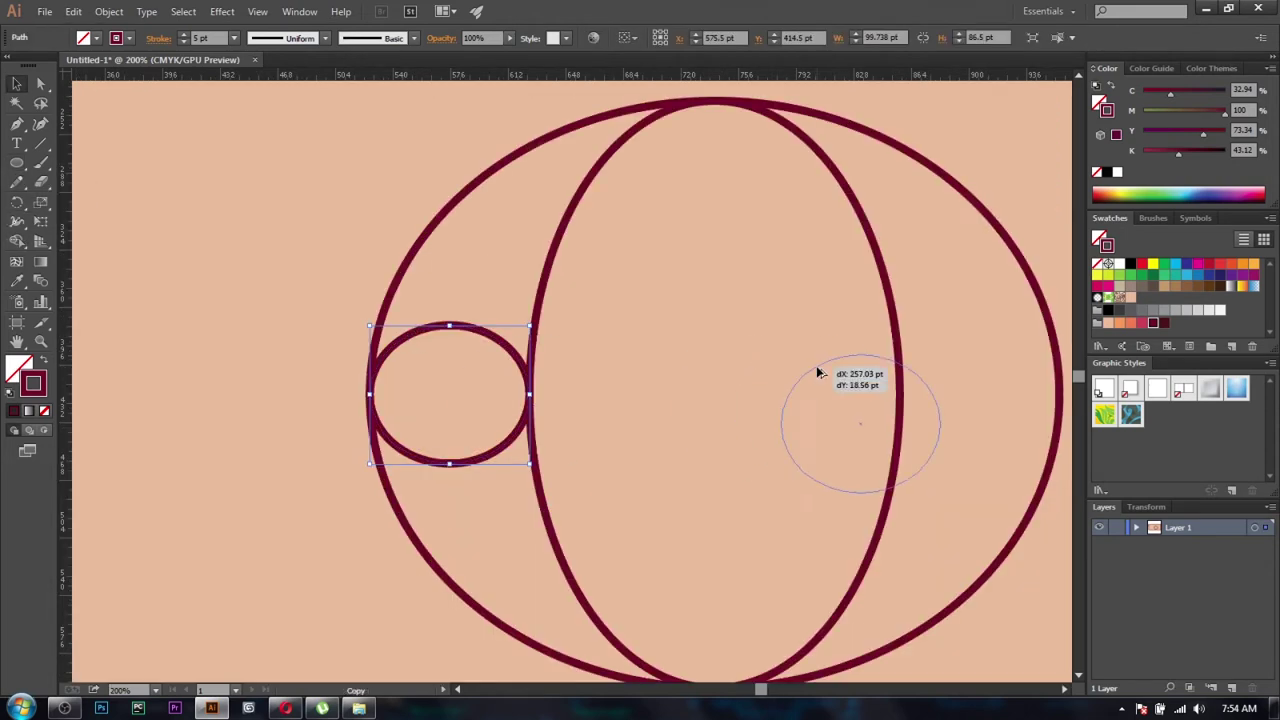
{"action": "left_click_drag", "start_coordinate": [938, 343], "coordinate": [938, 343]}
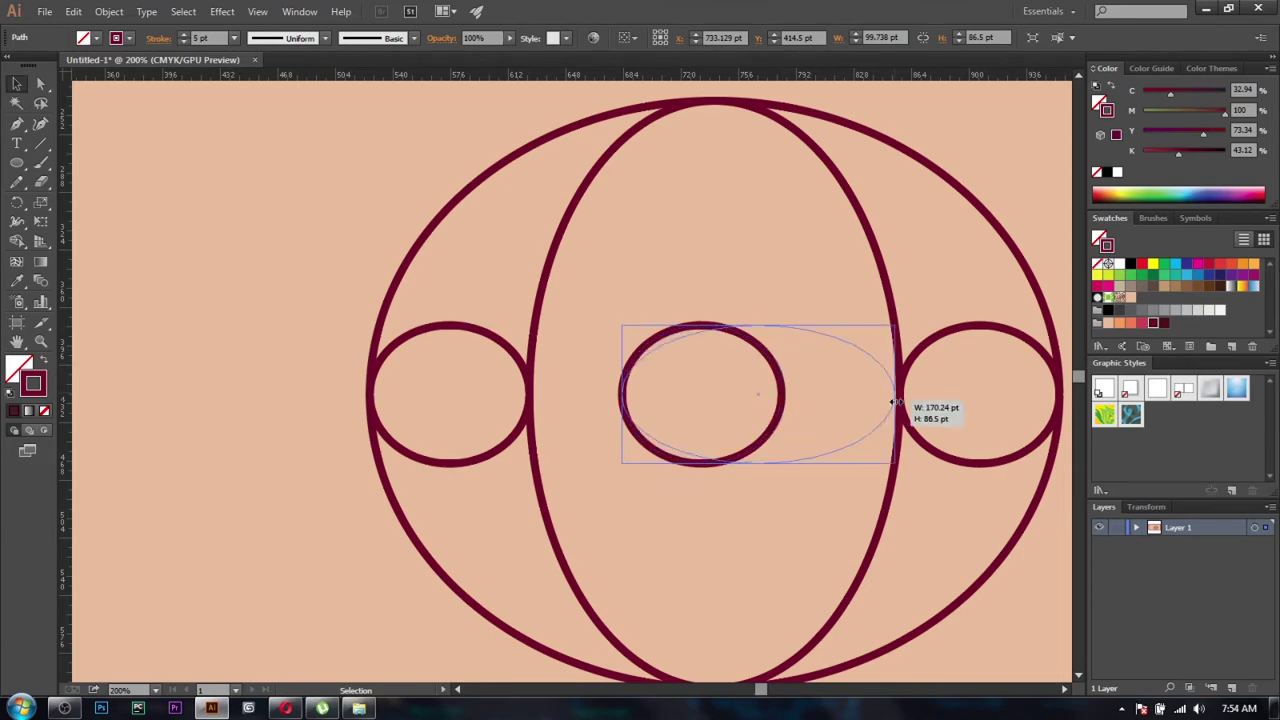
{"action": "left_click_drag", "start_coordinate": [780, 394], "coordinate": [530, 394]}
{"action": "key", "text": "ctrl+minus"}
{"action": "left_click_drag", "start_coordinate": [329, 126], "coordinate": [910, 390]}
{"action": "key", "text": "Delete"}
{"action": "left_click", "coordinate": [73, 11]}
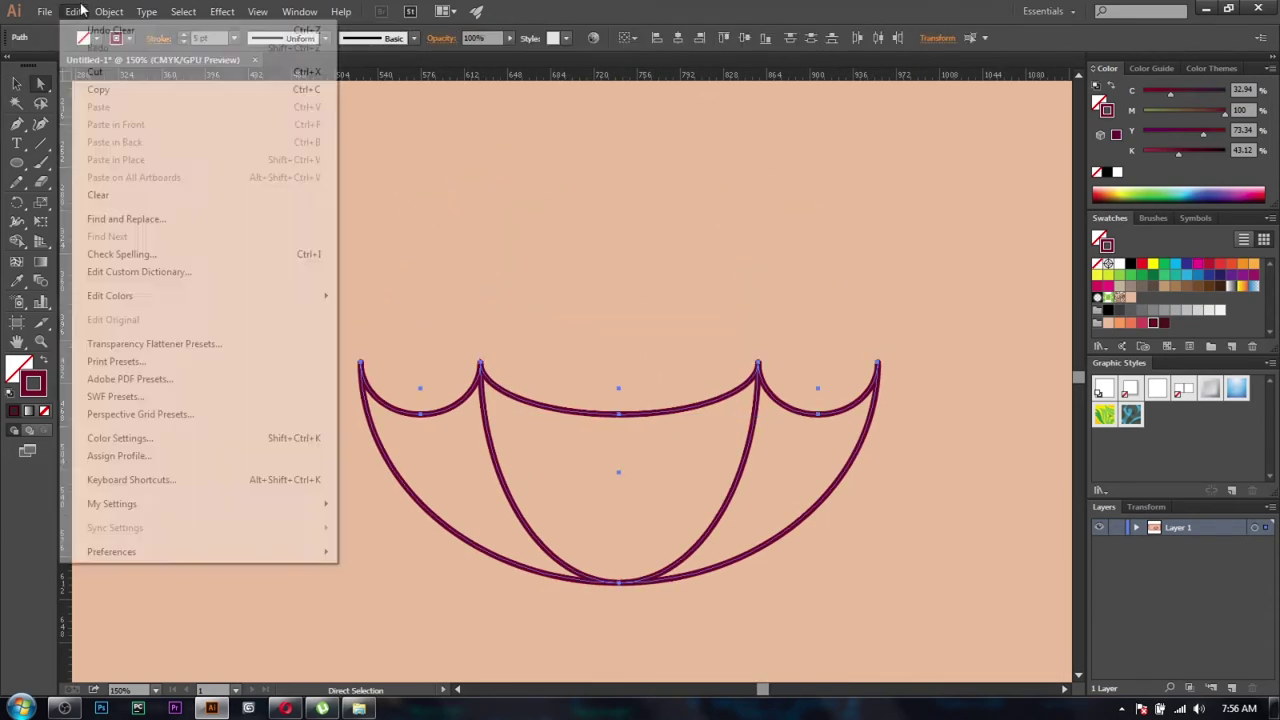
- Expand the canopy outline strokes into filled shapes
{"action": "left_click", "coordinate": [137, 185]}
{"action": "left_click", "coordinate": [604, 440]}
{"action": "scroll", "coordinate": [370, 383], "scroll_direction": "up", "scroll_amount": 3}
{"action": "scroll", "coordinate": [318, 380], "scroll_direction": "up", "scroll_amount": 3}
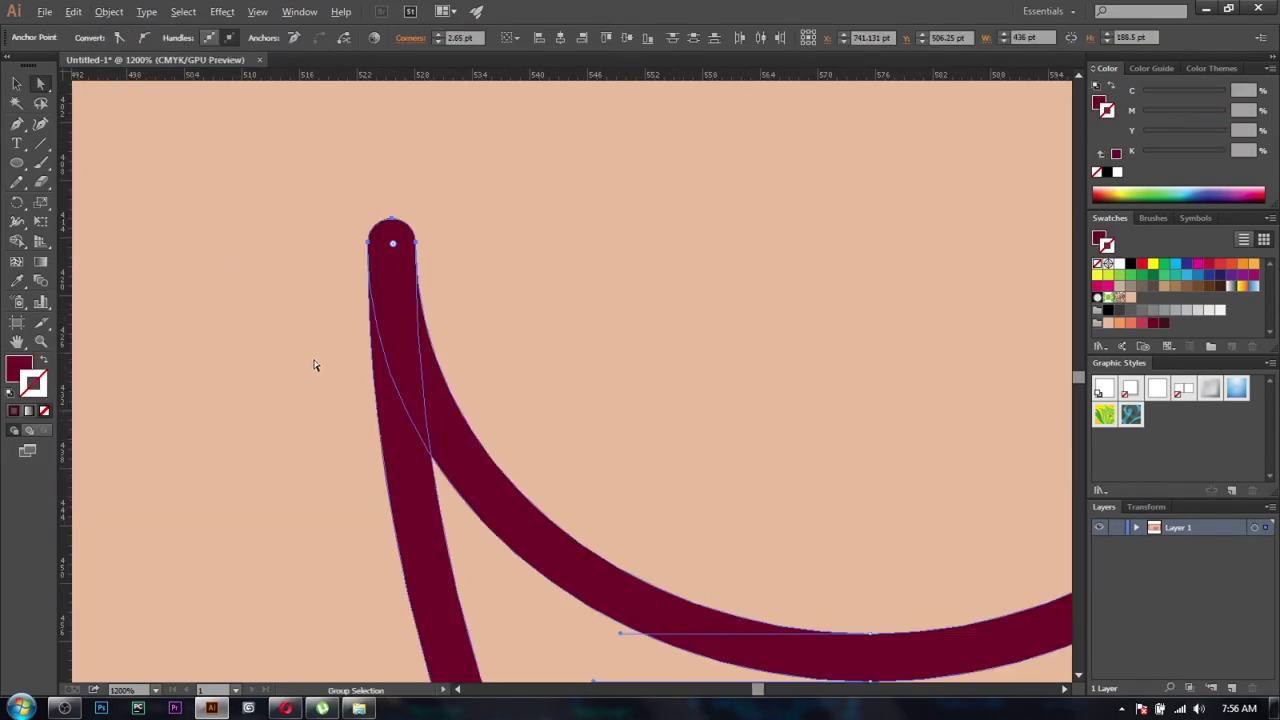
- Merge the rib pieces at the canopy tip into one shape with Shape Builder
{"action": "key", "text": "ctrl+a"}
{"action": "key", "text": "shift+m"}
{"action": "scroll", "coordinate": [420, 363], "scroll_direction": "left", "scroll_amount": 3}
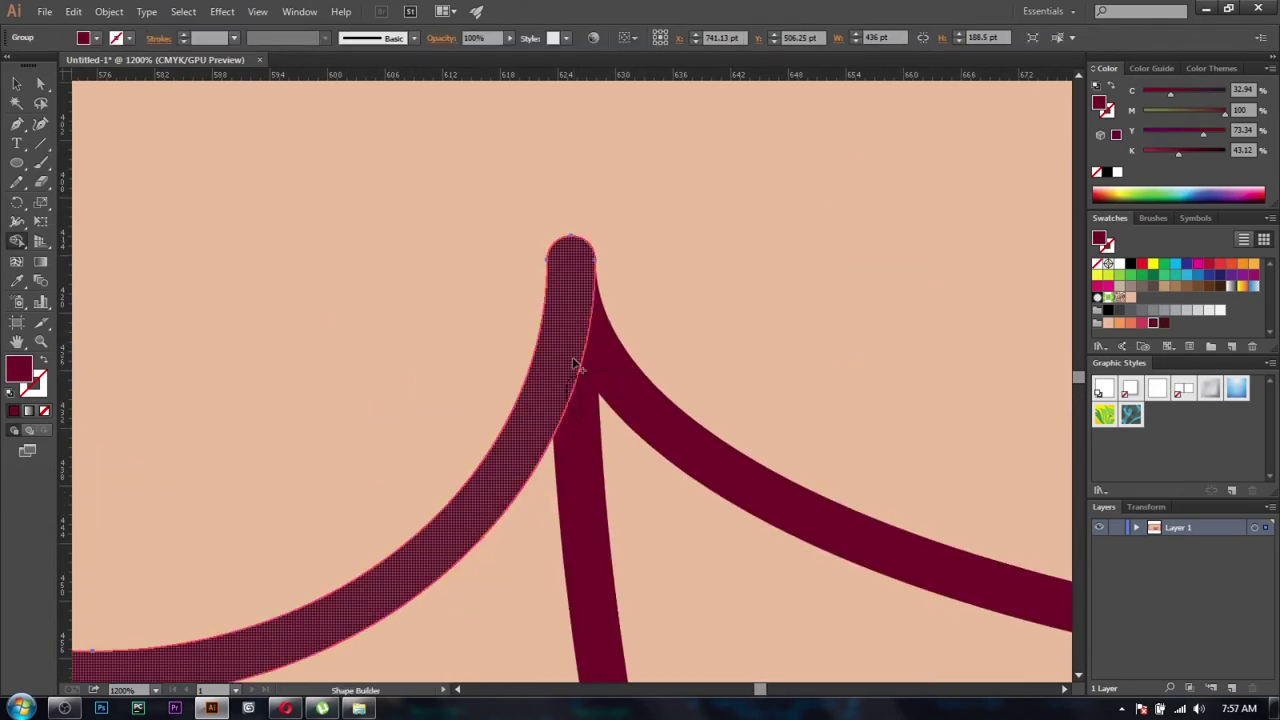
{"action": "scroll", "coordinate": [503, 318], "scroll_direction": "down", "scroll_amount": 2}
{"action": "left_click_drag", "start_coordinate": [503, 318], "coordinate": [654, 320]}
{"action": "scroll", "coordinate": [500, 363], "scroll_direction": "right", "scroll_amount": 5}
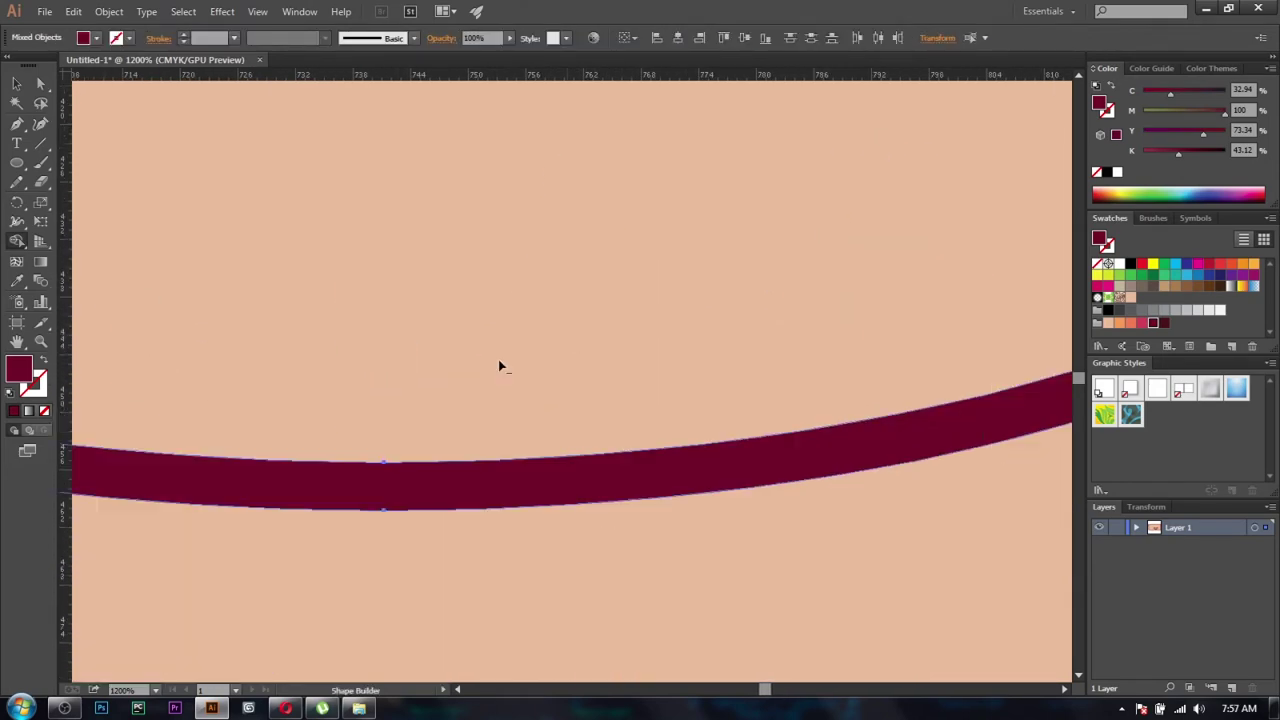
{"action": "scroll", "coordinate": [283, 408], "scroll_direction": "down", "scroll_amount": 1, "text": "alt"}
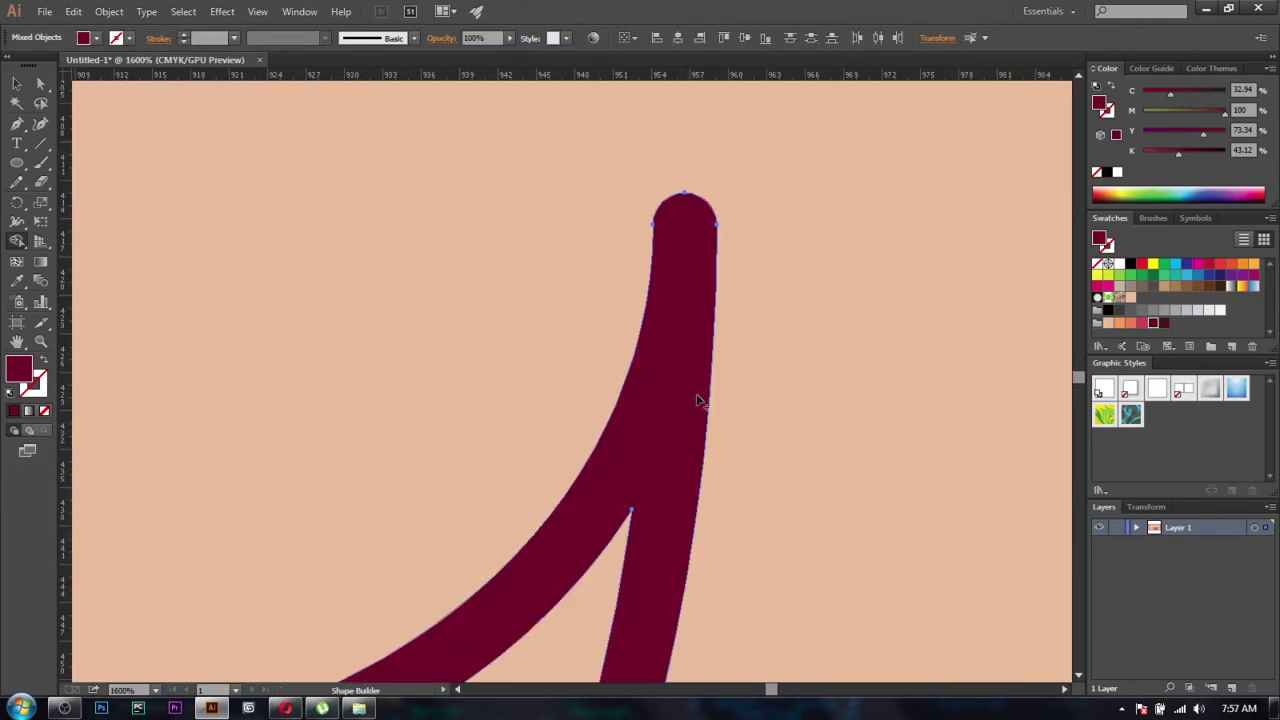
- Build the canopy panels as merged shapes and recolour them orange
{"action": "key", "text": "ctrl+1"}
{"action": "scroll", "coordinate": [573, 477], "scroll_direction": "up", "scroll_amount": 5}
{"action": "scroll", "coordinate": [573, 477], "scroll_direction": "down", "scroll_amount": 4}
{"action": "left_click_drag", "start_coordinate": [380, 390], "coordinate": [748, 391]}
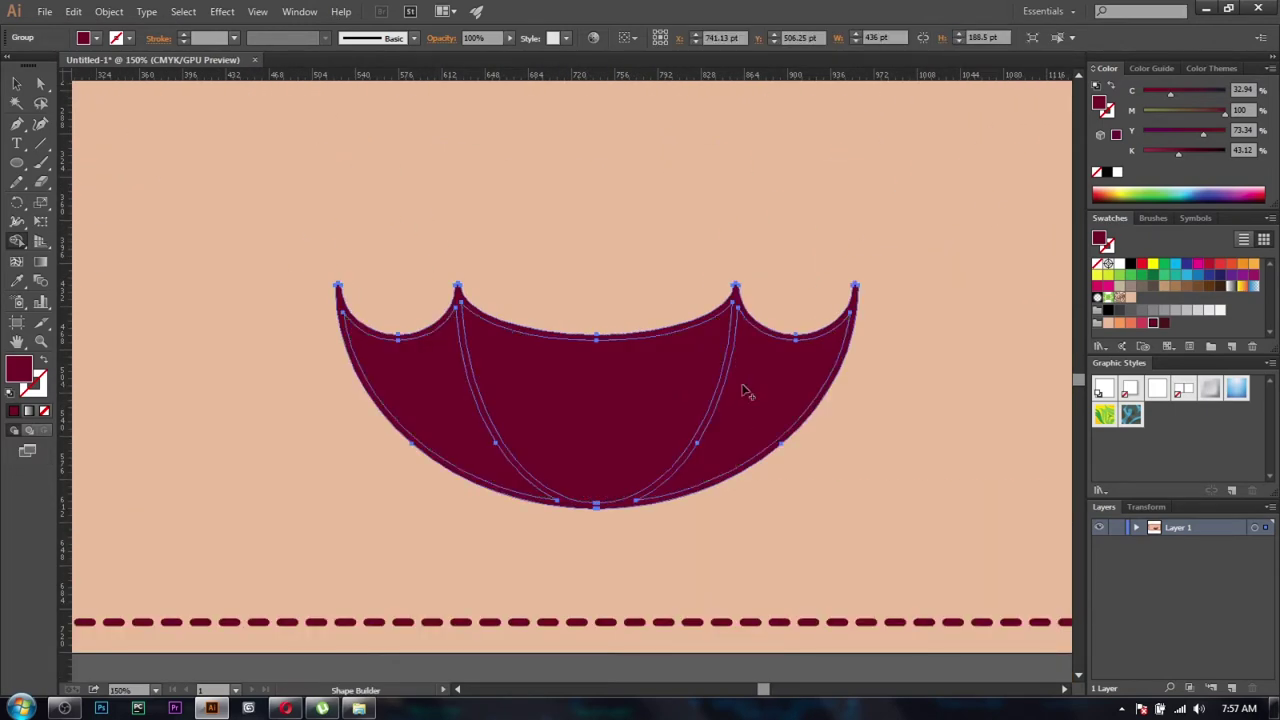
{"action": "key", "text": "v"}
{"action": "scroll", "coordinate": [548, 425], "scroll_direction": "left", "scroll_amount": 2}
{"action": "key", "text": "ctrl+a"}
{"action": "left_click", "coordinate": [1130, 322]}
- Offset inset paths inside the panels and give them a dashed 1 pt pink stroke
{"action": "scroll", "coordinate": [720, 253], "scroll_direction": "up", "scroll_amount": 2}
{"action": "left_click", "coordinate": [109, 11]}
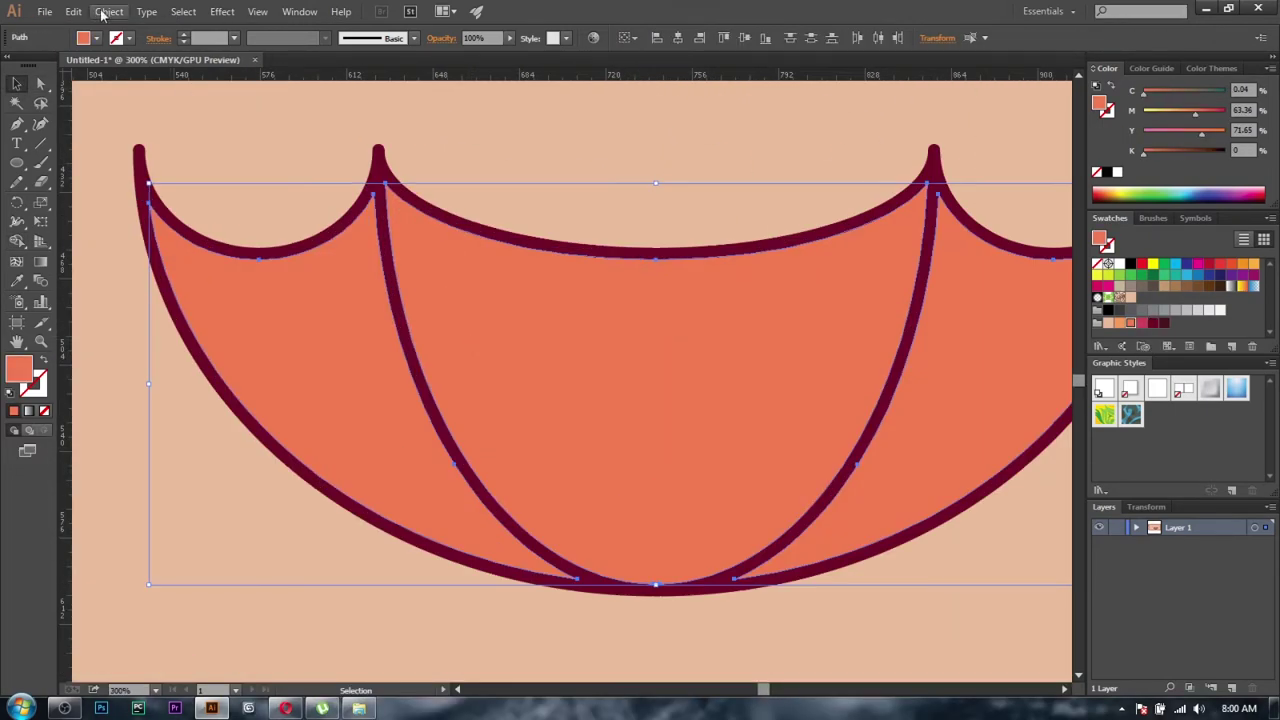
{"action": "left_click", "coordinate": [300, 300]}
{"action": "key", "text": "Return"}
{"action": "left_click", "coordinate": [129, 38]}
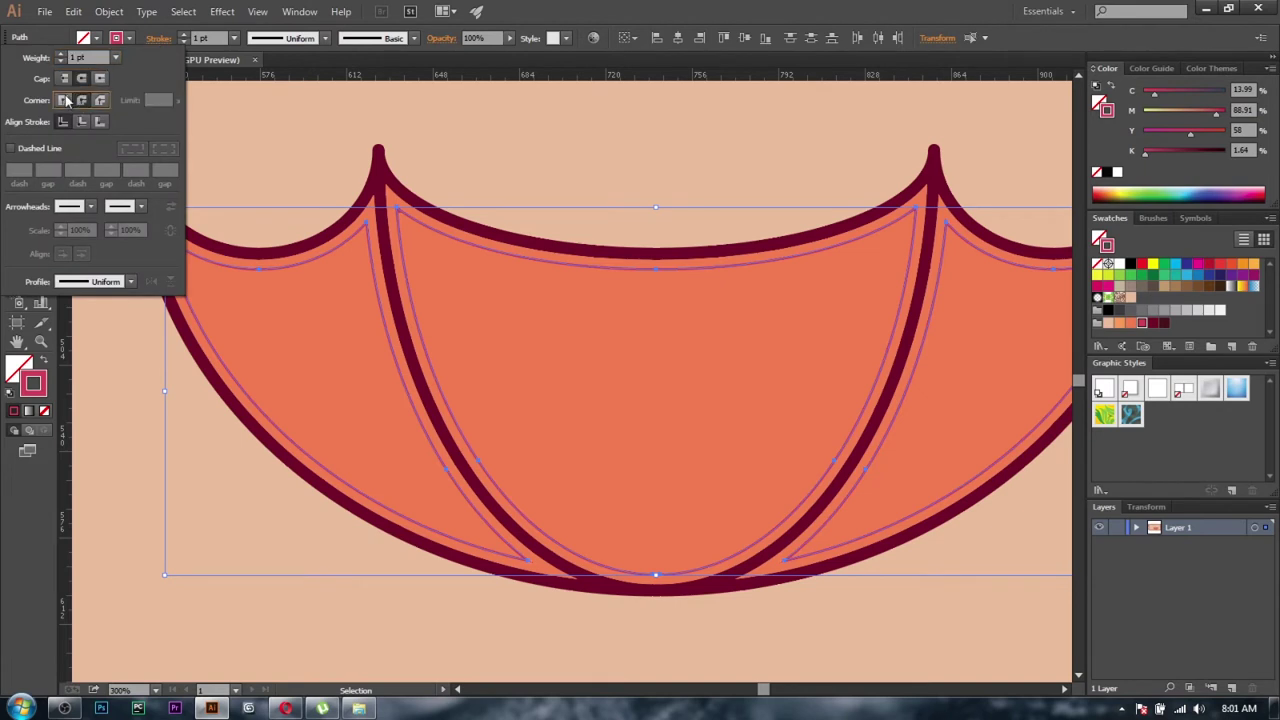
{"action": "left_click", "coordinate": [11, 148]}
{"action": "left_click", "coordinate": [410, 110]}
- Offset the left and middle dashed paths 4 pt inward for a second stitching row
{"action": "left_click", "coordinate": [428, 257]}
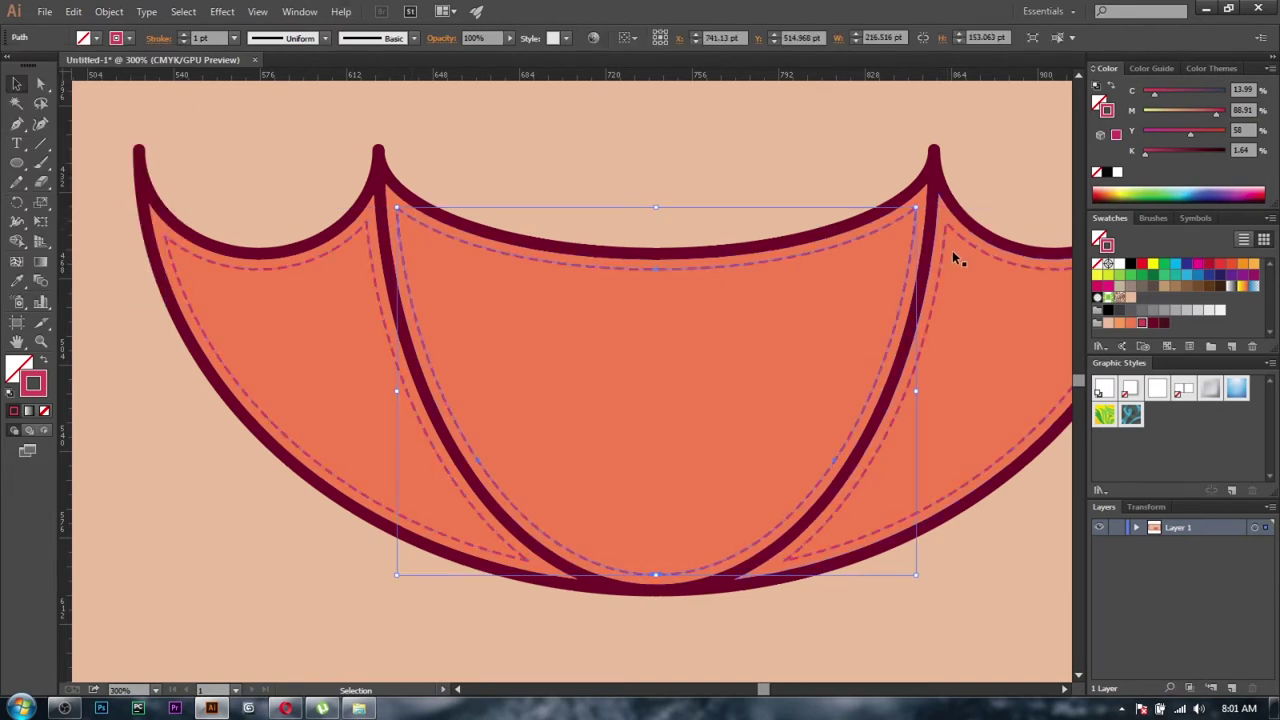
{"action": "left_click", "coordinate": [340, 245], "text": "shift"}
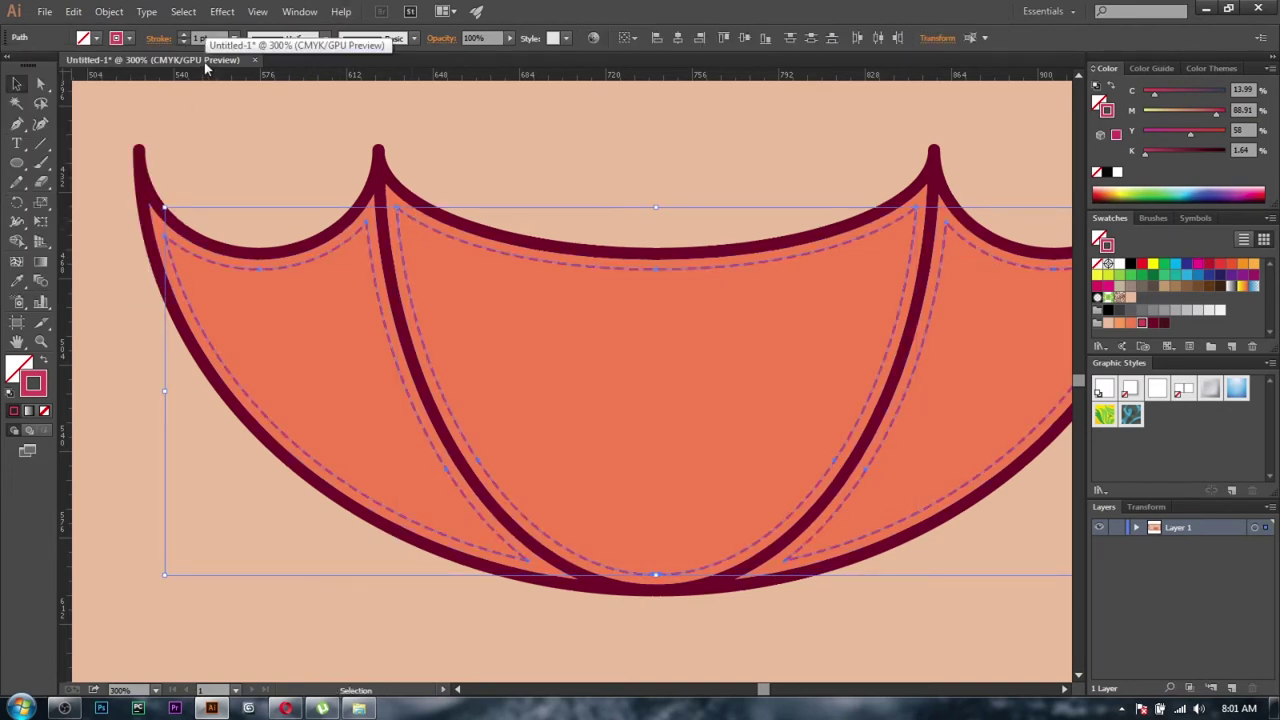
{"action": "left_click", "coordinate": [109, 11]}
{"action": "mouse_move", "coordinate": [126, 337]}
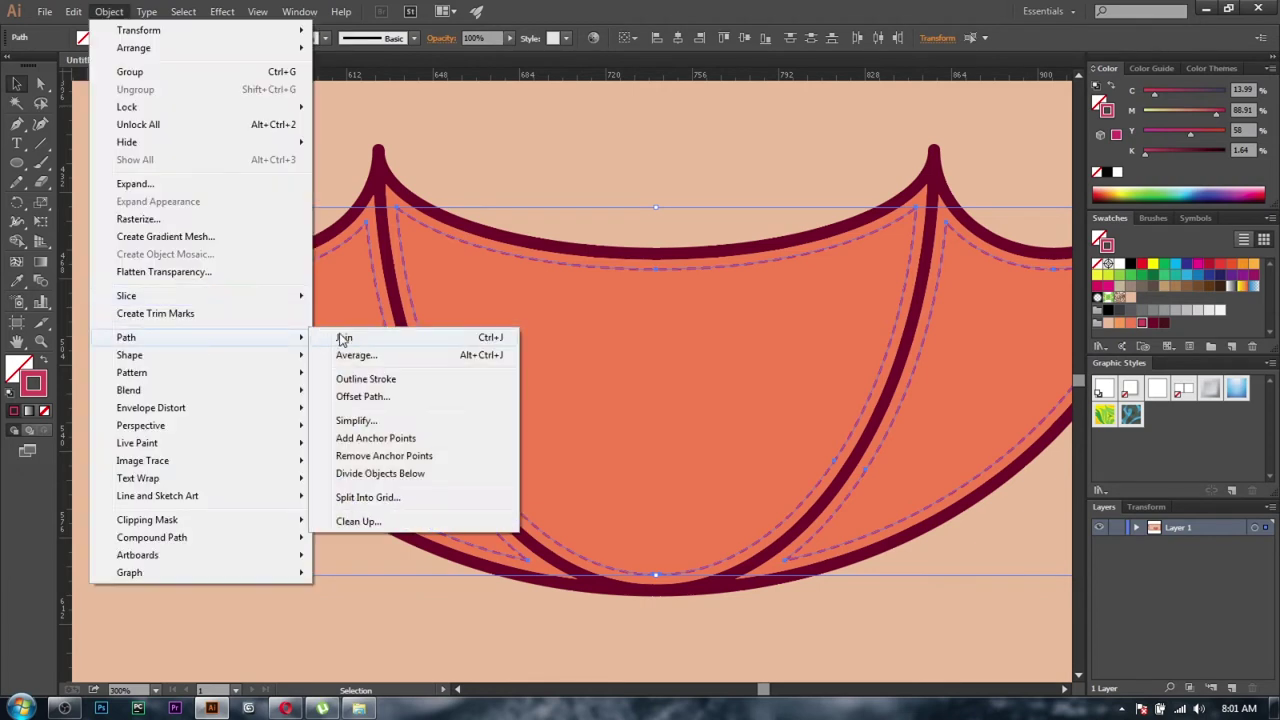
{"action": "left_click", "coordinate": [360, 386]}
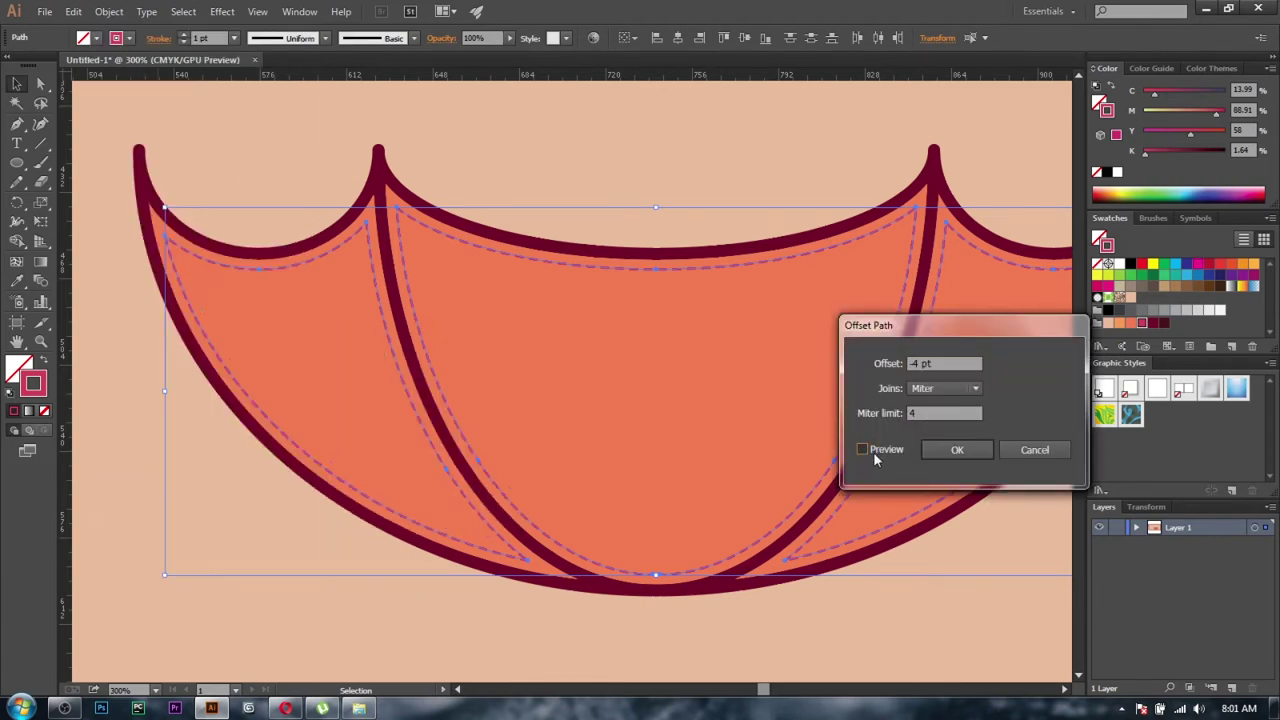
{"action": "left_click", "coordinate": [957, 449]}
{"action": "left_click", "coordinate": [671, 271]}
- Add another offset stitching row to the right, centre and left dashed paths
{"action": "left_click", "coordinate": [967, 242]}
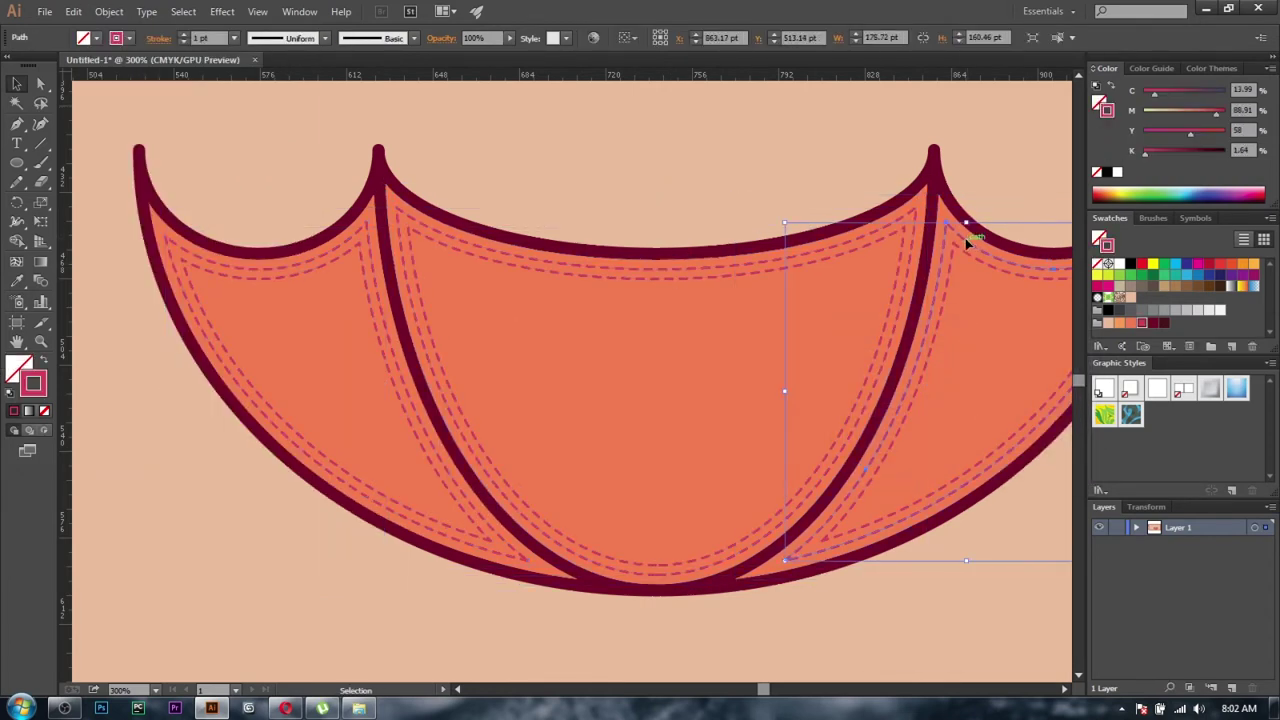
{"action": "left_click", "coordinate": [700, 270]}
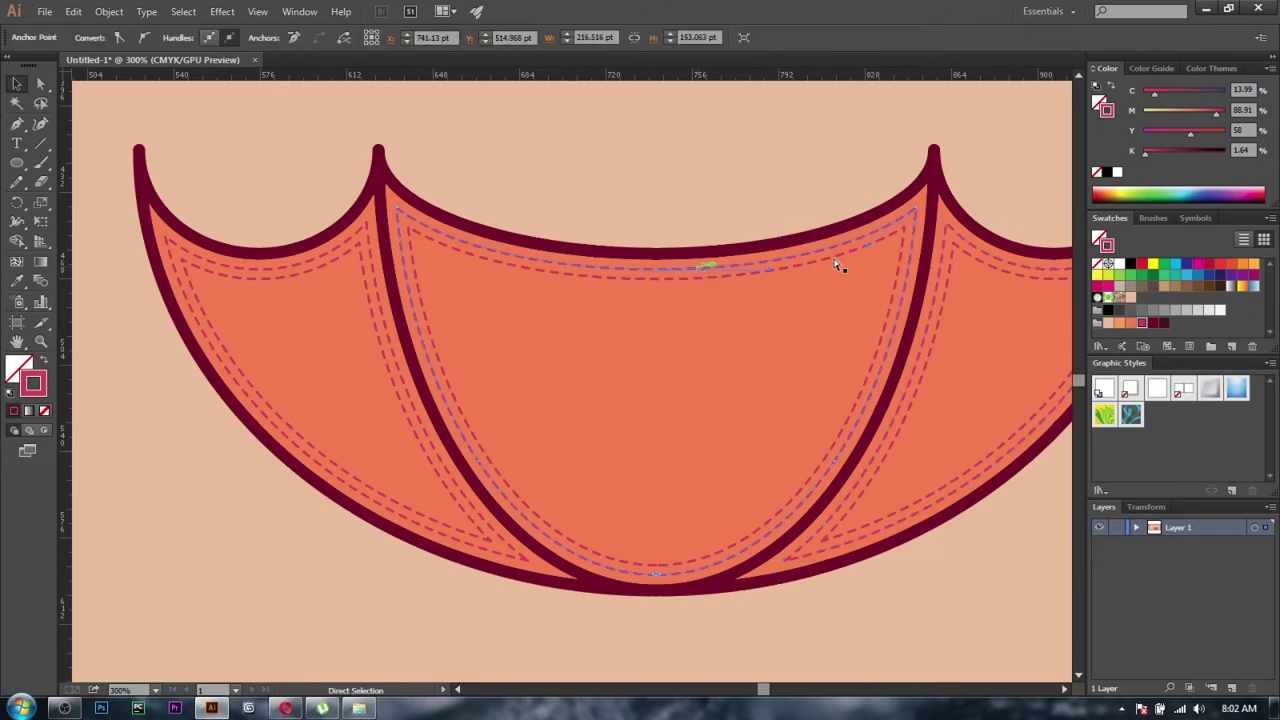
{"action": "left_click", "coordinate": [970, 245], "text": "shift"}
{"action": "left_click", "coordinate": [301, 262], "text": "shift"}
{"action": "left_click", "coordinate": [109, 11]}
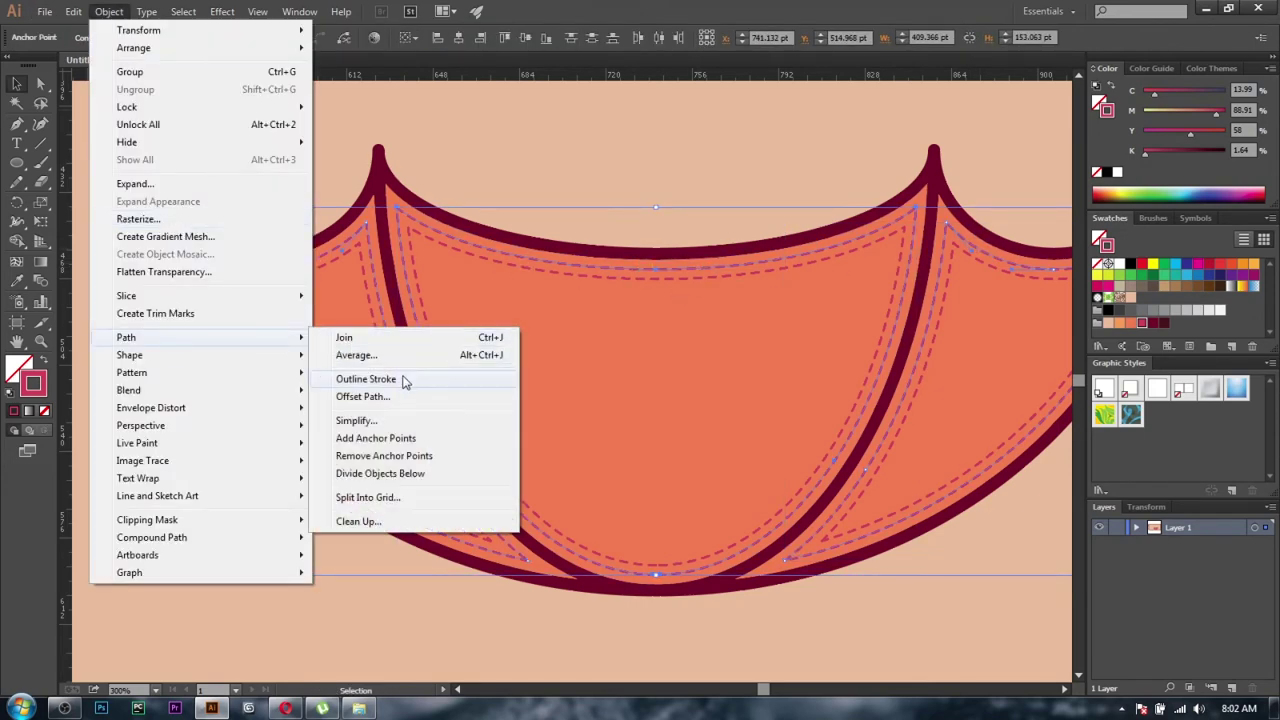
{"action": "left_click", "coordinate": [395, 396]}
{"action": "left_click", "coordinate": [957, 449]}
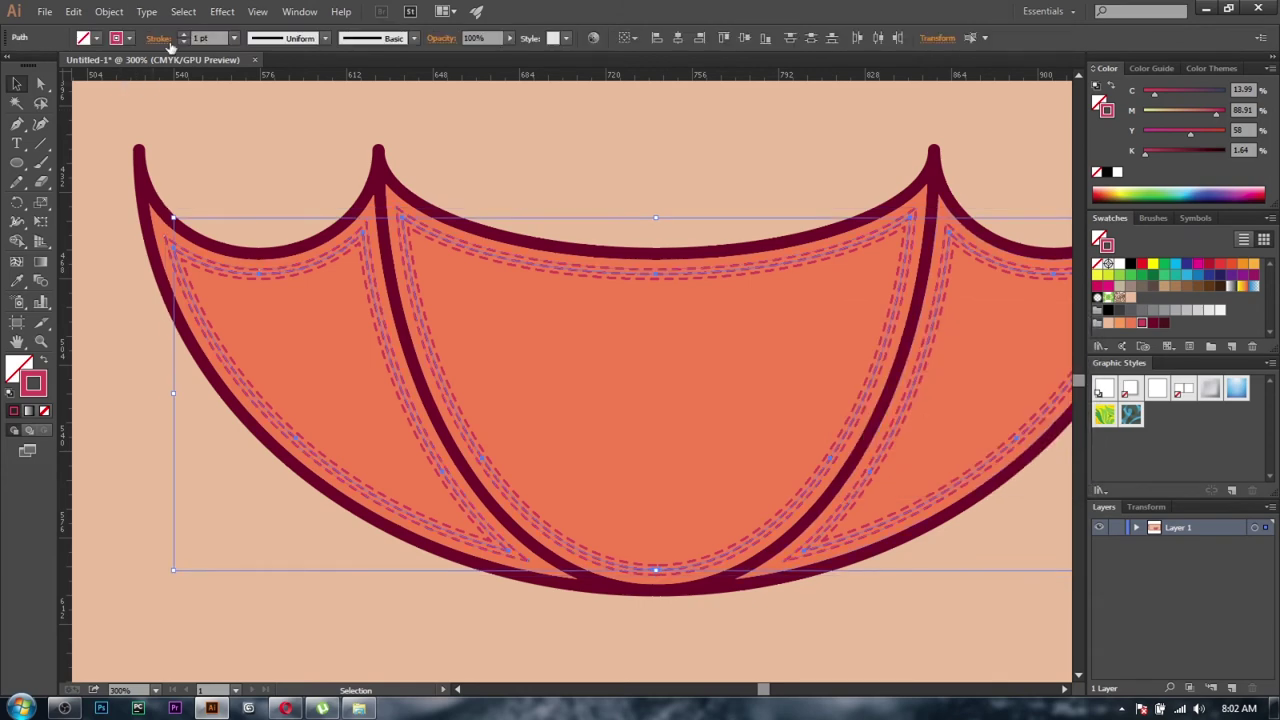
{"action": "left_click", "coordinate": [157, 38]}
{"action": "left_click", "coordinate": [552, 136]}
{"action": "key", "text": "ctrl+minus"}
- Pen-draw a darker shading shape and clip it to the middle panel
{"action": "key", "text": "p"}
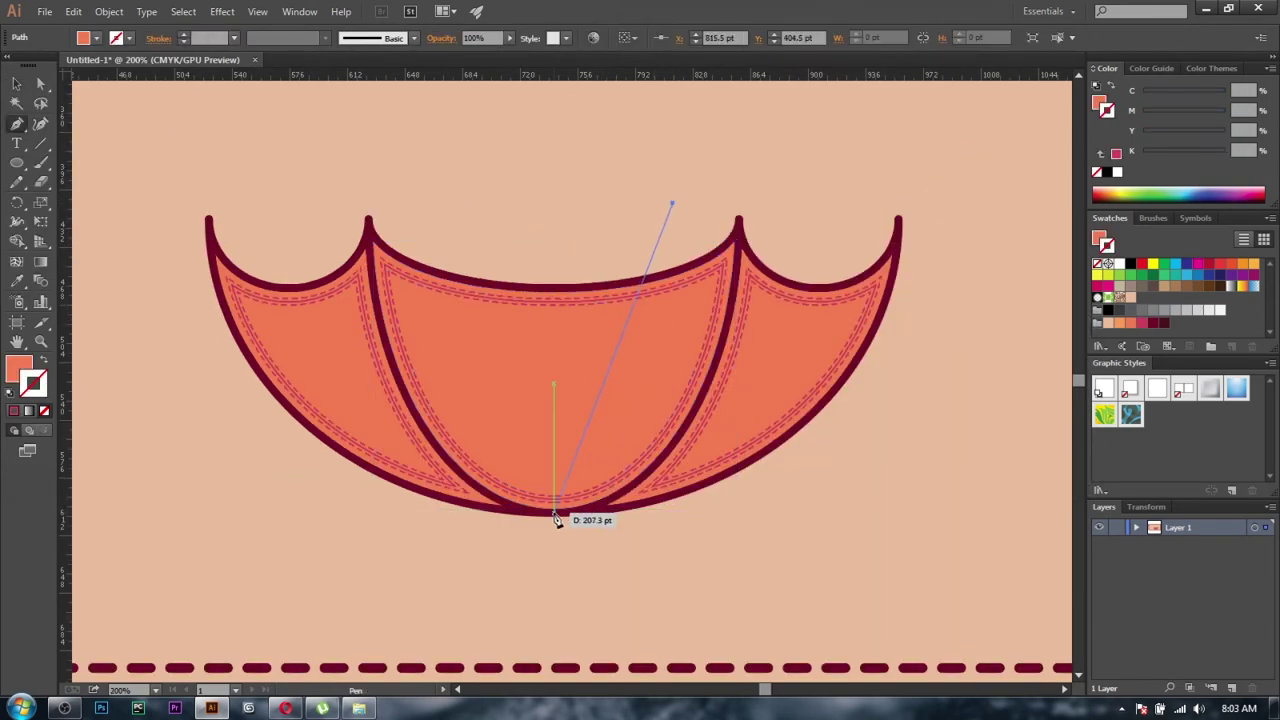
{"action": "left_click", "coordinate": [708, 572]}
{"action": "left_click", "coordinate": [828, 214]}
{"action": "left_click", "coordinate": [735, 167]}
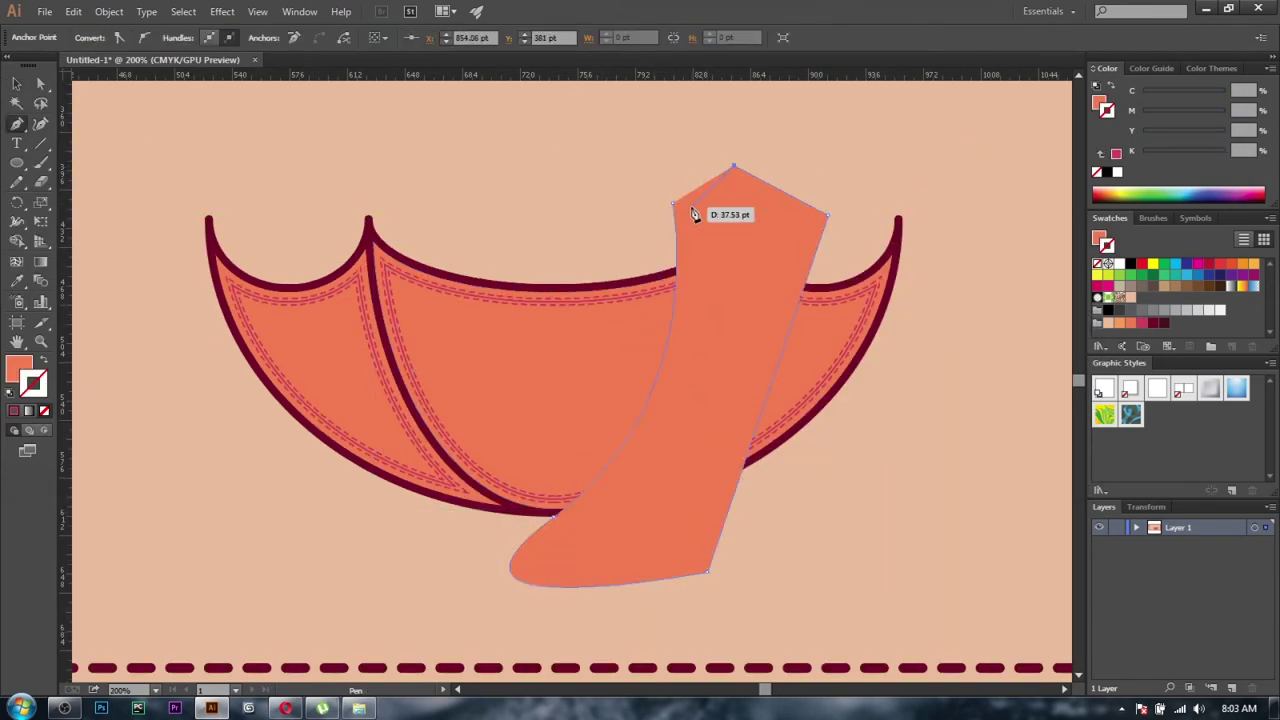
{"action": "key", "text": "v"}
{"action": "left_click_drag", "start_coordinate": [1214, 147], "coordinate": [1205, 123]}
{"action": "left_click", "coordinate": [560, 320]}
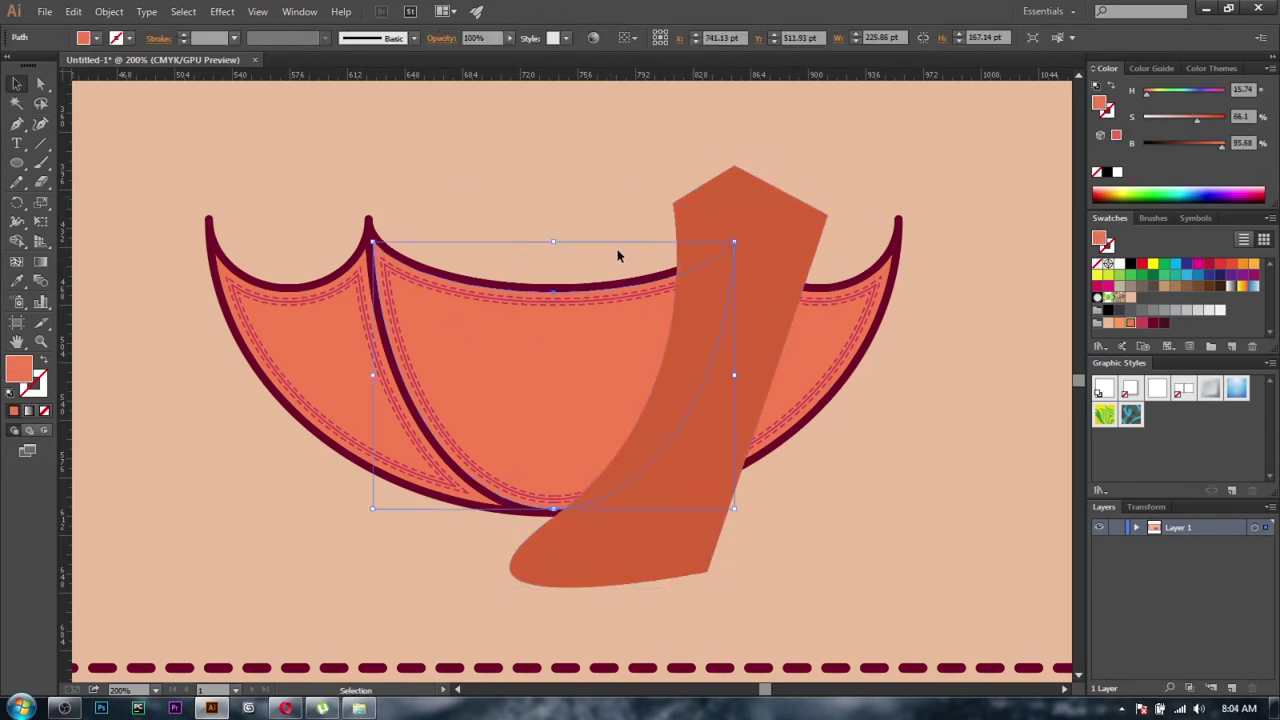
{"action": "left_click", "coordinate": [774, 208], "text": "shift"}
{"action": "key", "text": "ctrl+7"}
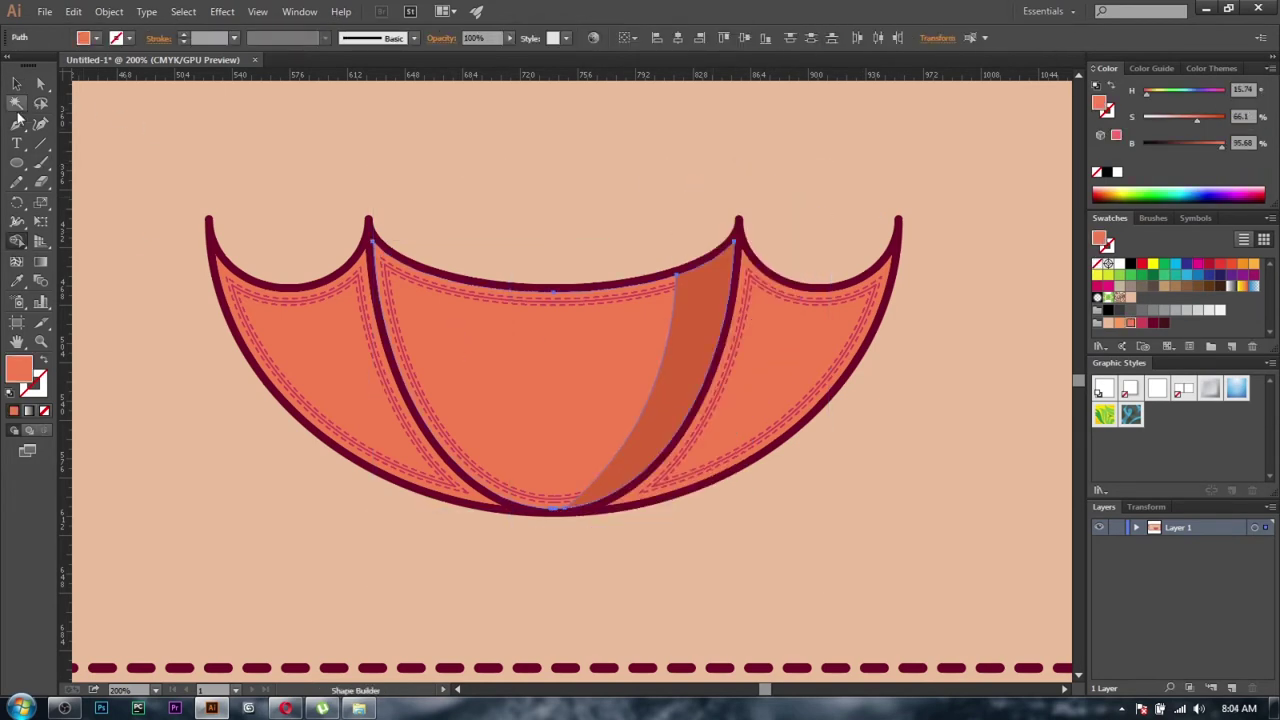
- Pen-draw a curved shading shape over the right canopy panel
{"action": "key", "text": "p"}
{"action": "left_click", "coordinate": [875, 215]}
{"action": "left_click_drag", "start_coordinate": [565, 512], "coordinate": [300, 540]}
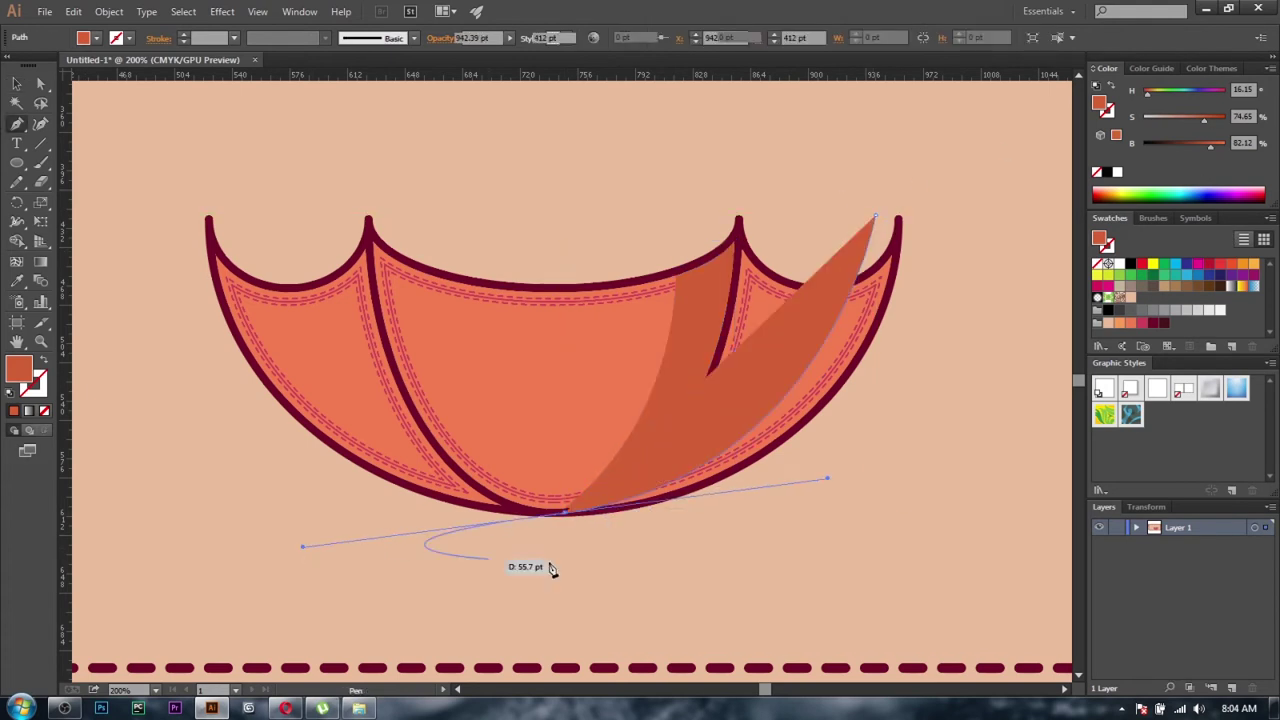
{"action": "left_click", "coordinate": [495, 530]}
{"action": "left_click", "coordinate": [845, 548]}
{"action": "left_click", "coordinate": [1030, 425]}
{"action": "left_click", "coordinate": [975, 210]}
{"action": "left_click", "coordinate": [877, 216]}
- Trim the shading that sticks outside the right panel with Shape Builder
{"action": "key", "text": "v"}
{"action": "left_click", "coordinate": [790, 360]}
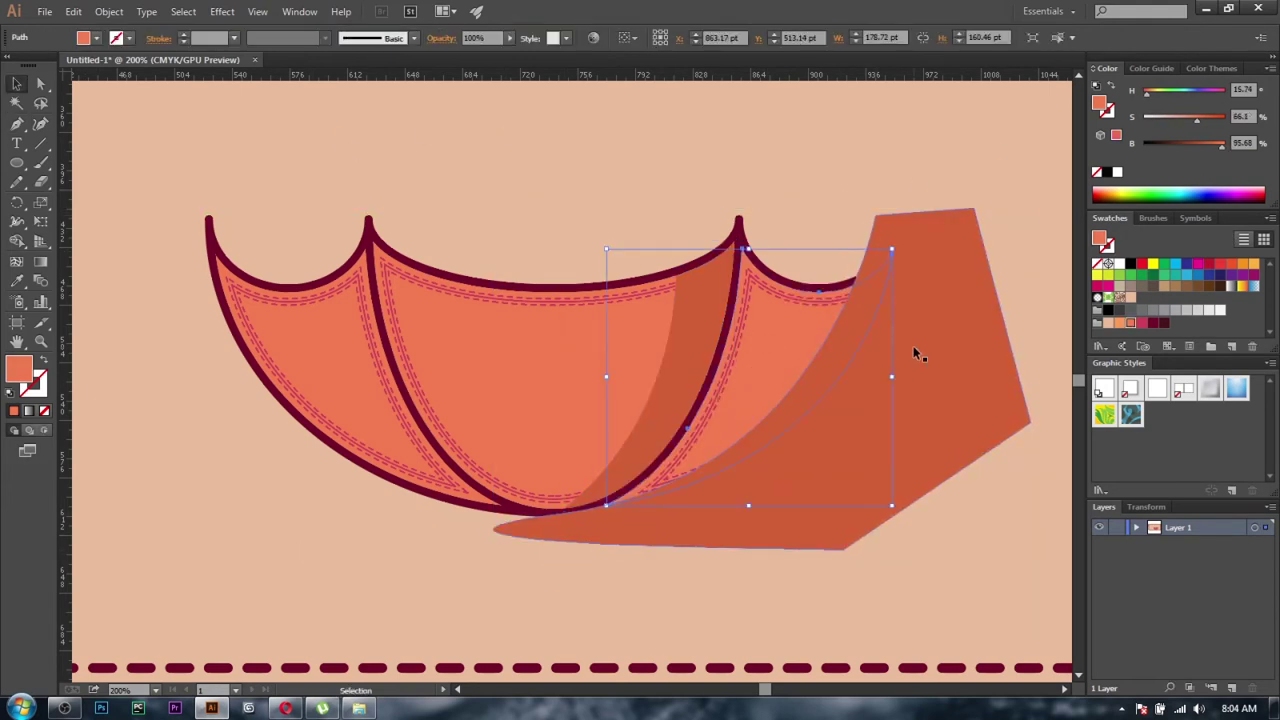
{"action": "left_click", "coordinate": [914, 351], "text": "shift"}
{"action": "key", "text": "shift+m"}
{"action": "left_click", "coordinate": [958, 390], "text": "alt"}
{"action": "key", "text": "v"}
- Reflect the shading vertically, copy it onto the left panel, and set both to about 53% opacity
{"action": "right_click", "coordinate": [858, 331]}
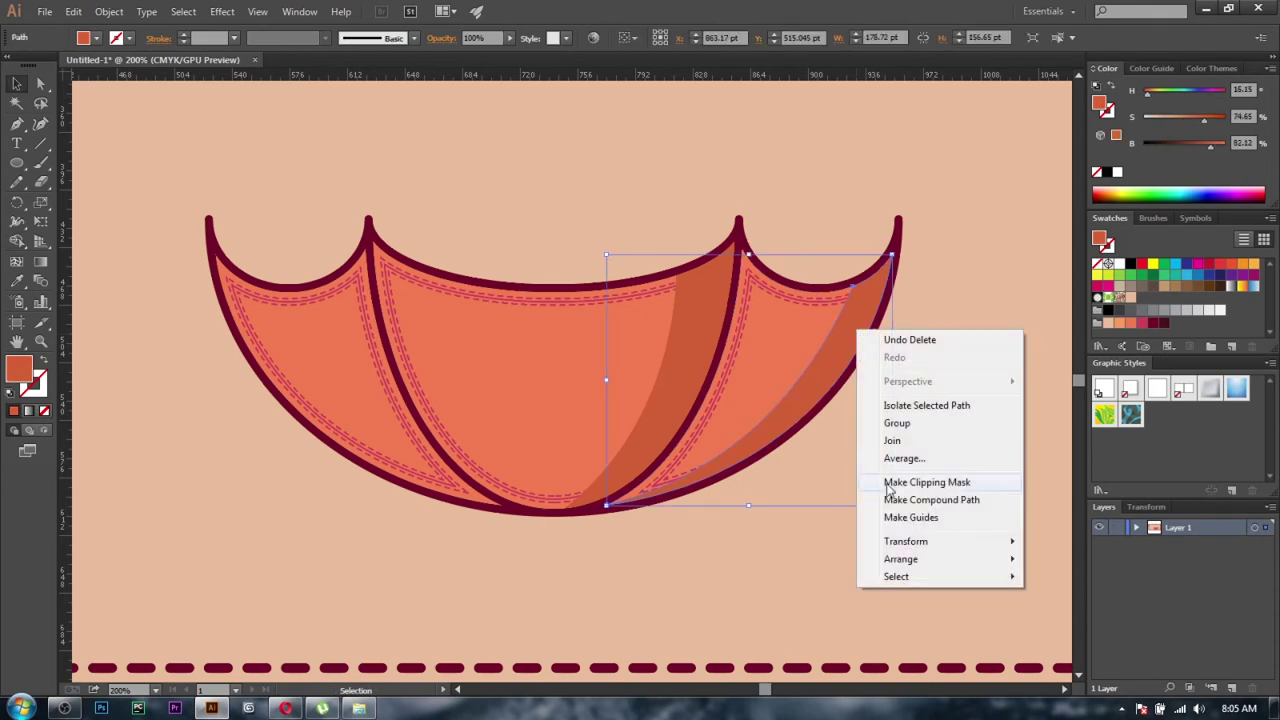
{"action": "left_click", "coordinate": [984, 635]}
{"action": "left_click", "coordinate": [872, 534]}
{"action": "left_click", "coordinate": [980, 648]}
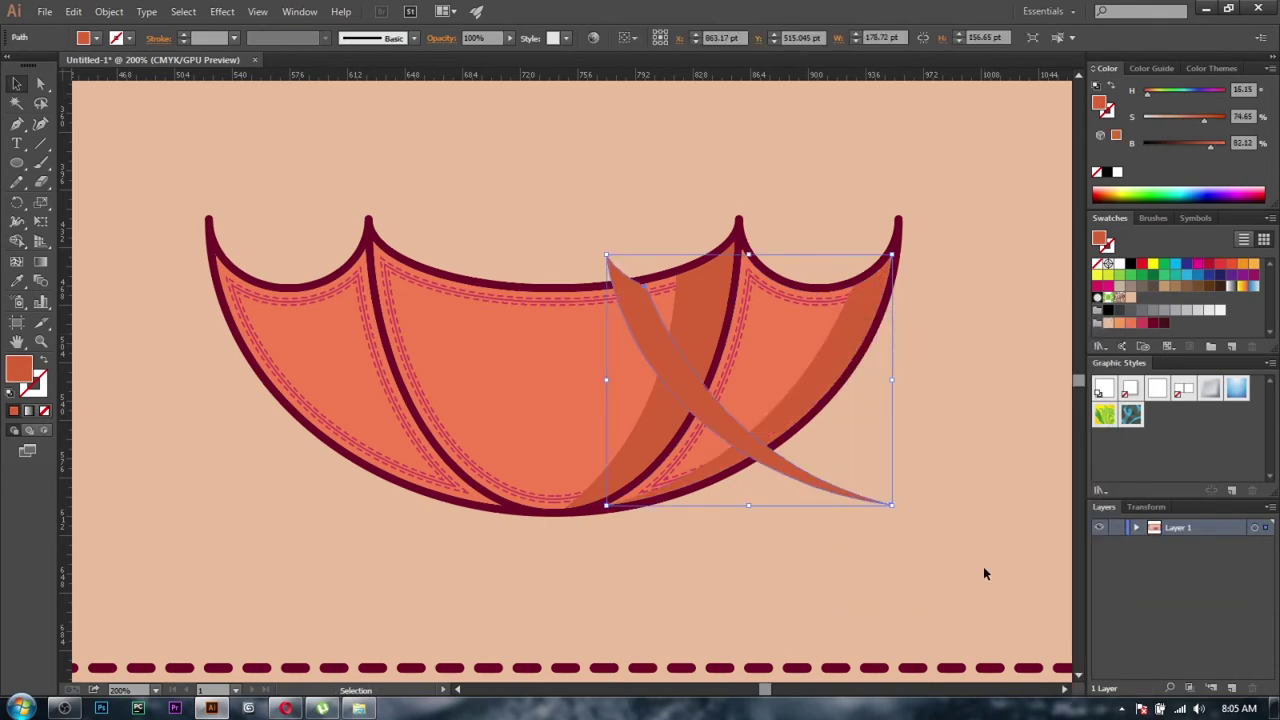
{"action": "left_click", "coordinate": [659, 345]}
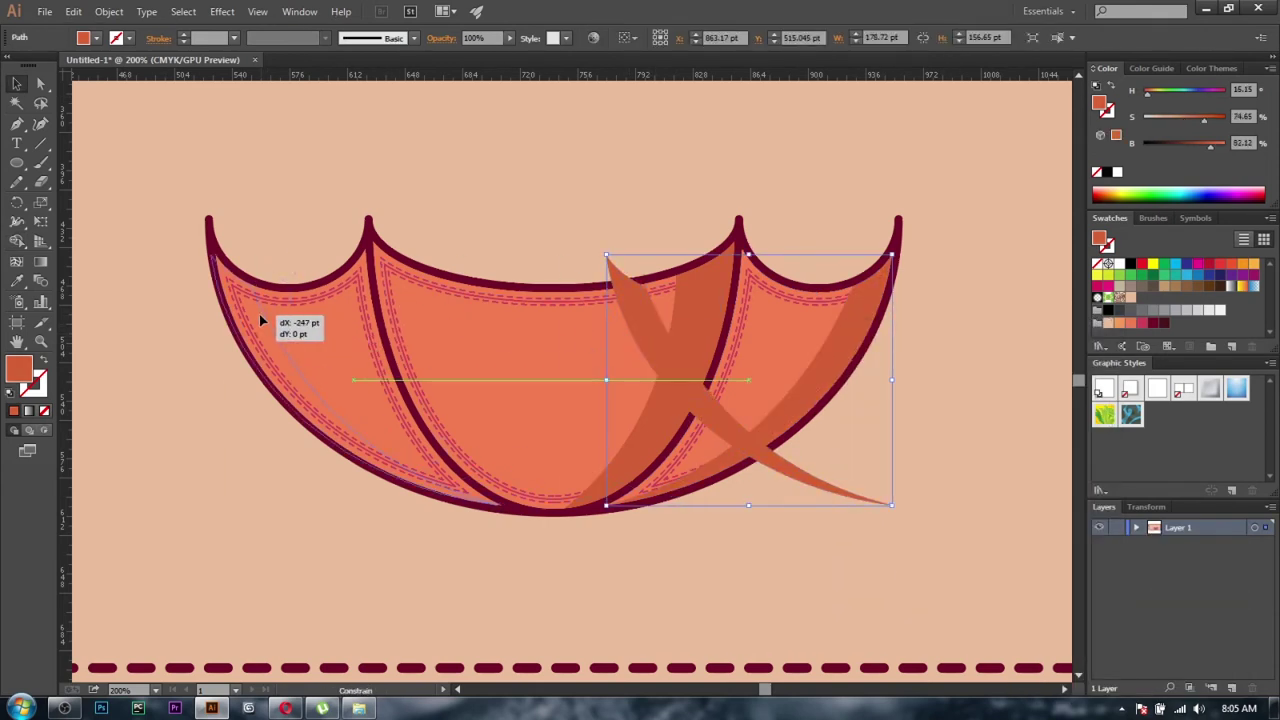
{"action": "left_click_drag", "start_coordinate": [259, 320], "coordinate": [262, 315]}
{"action": "left_click", "coordinate": [780, 400], "text": "shift"}
{"action": "left_click_drag", "start_coordinate": [508, 57], "coordinate": [480, 57]}
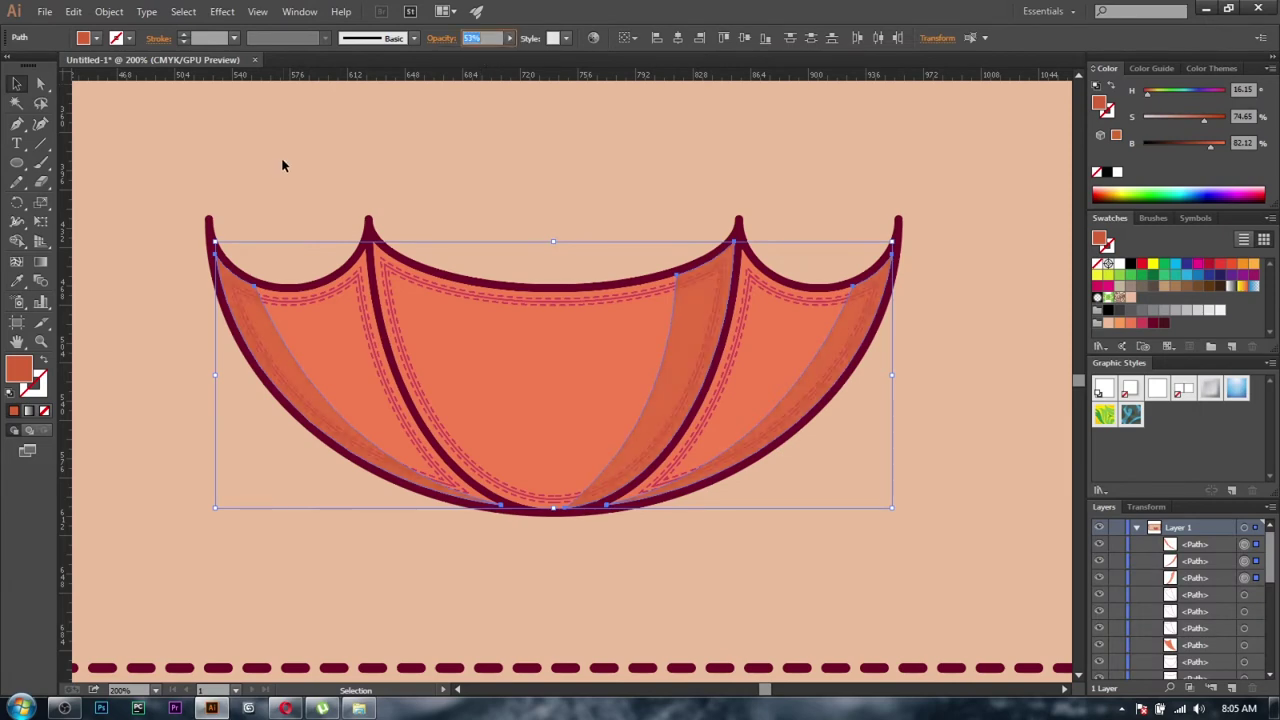
{"action": "scroll", "coordinate": [800, 300], "scroll_direction": "up", "scroll_amount": 5}
- Bring the translucent shading shape near the panel seam to the front
{"action": "right_click", "coordinate": [743, 365]}
{"action": "left_click", "coordinate": [660, 365]}
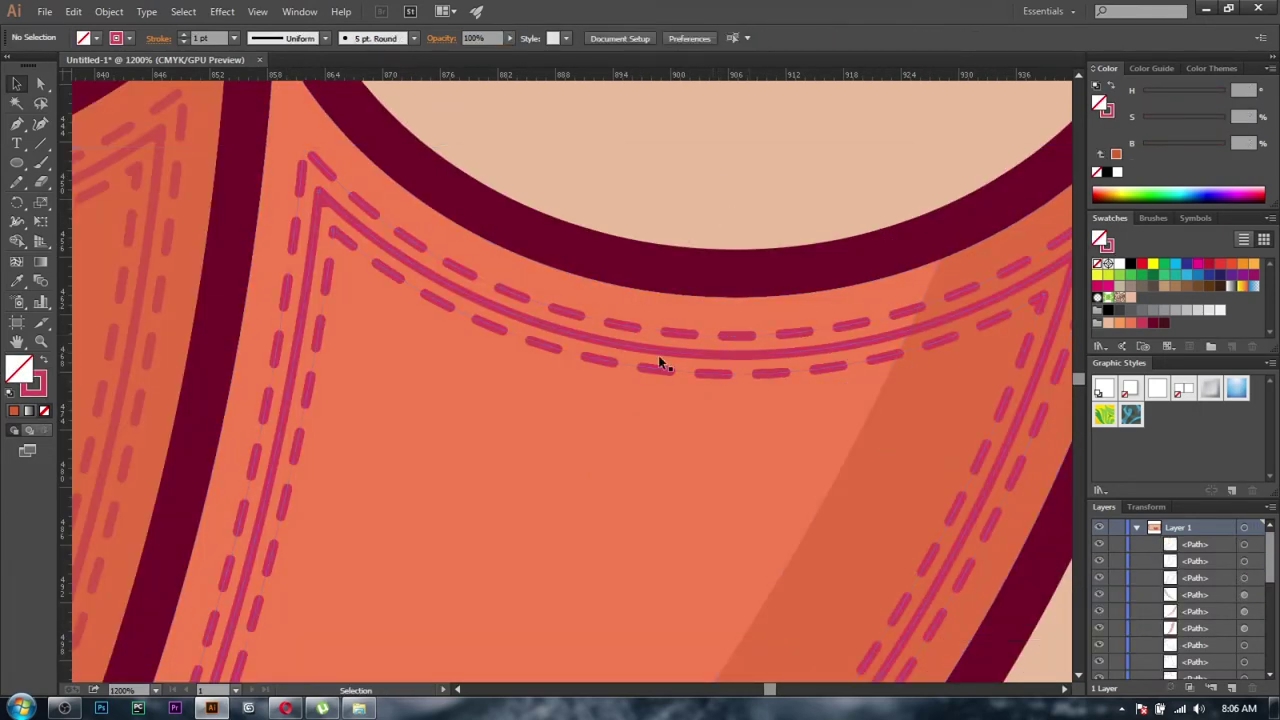
{"action": "scroll", "coordinate": [660, 365], "scroll_direction": "left", "scroll_amount": 5}
{"action": "scroll", "coordinate": [660, 365], "scroll_direction": "up", "scroll_amount": 2}
{"action": "left_click", "coordinate": [360, 432]}
{"action": "right_click", "coordinate": [363, 437]}
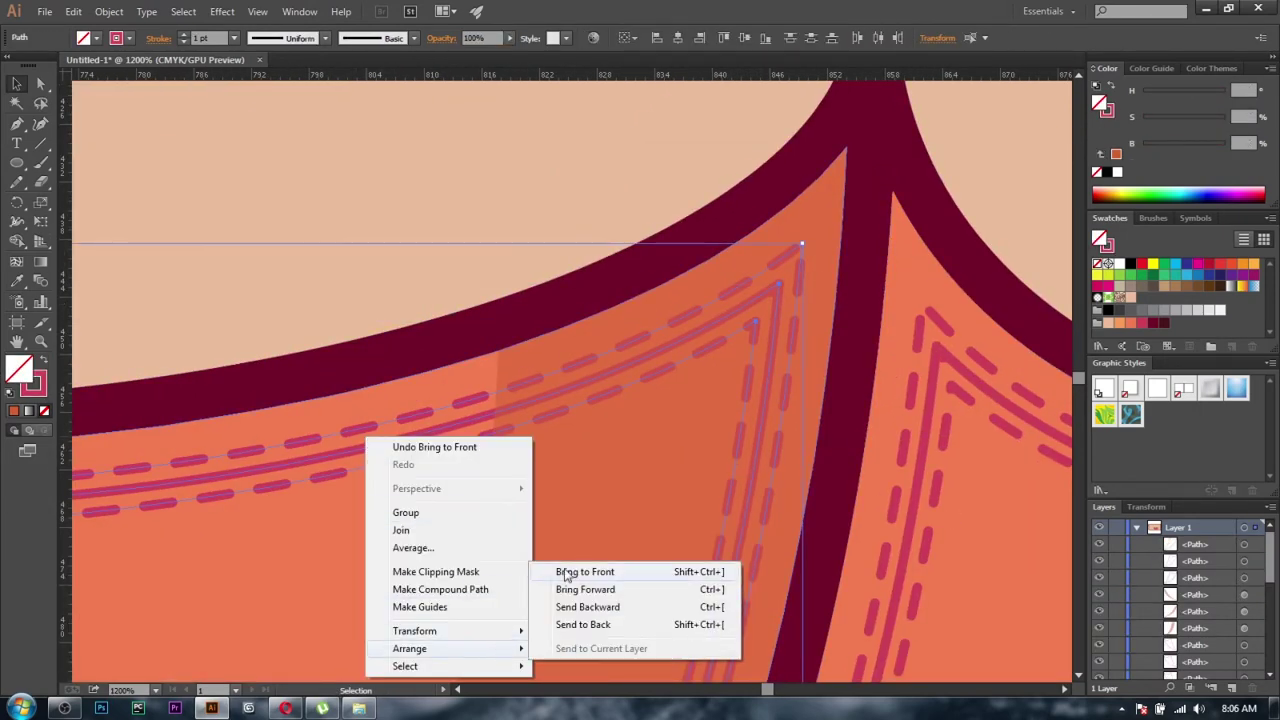
{"action": "left_click", "coordinate": [584, 571]}
{"action": "scroll", "coordinate": [474, 374], "scroll_direction": "left", "scroll_amount": 5}
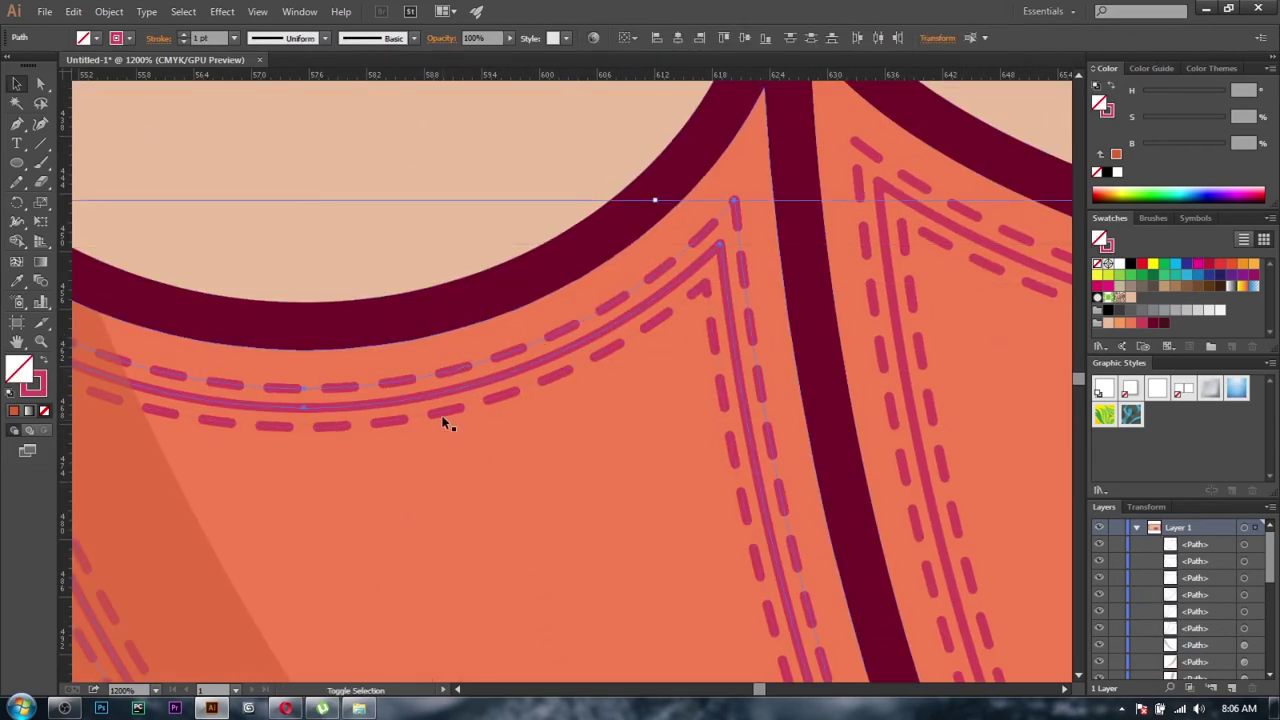
{"action": "right_click", "coordinate": [445, 424]}
{"action": "left_click", "coordinate": [671, 616]}
{"action": "scroll", "coordinate": [560, 283], "scroll_direction": "down", "scroll_amount": 6}
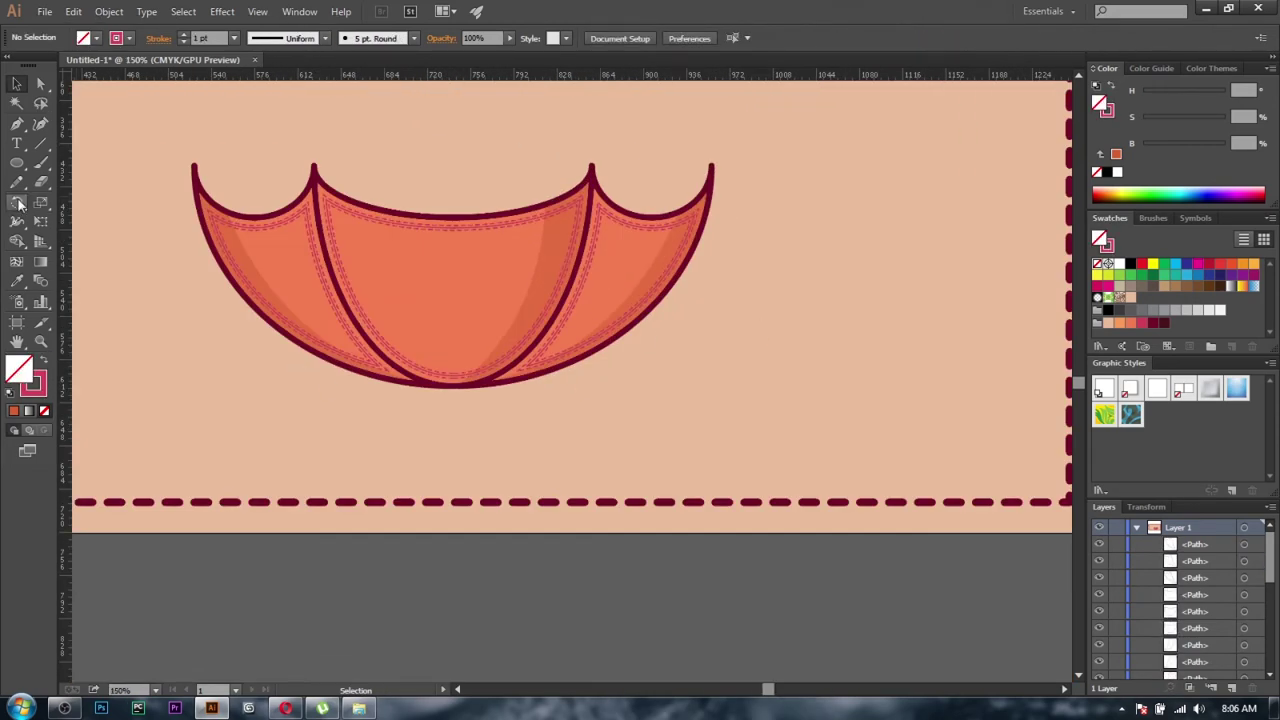
- Draw a flat grey oval shadow under the umbrella and send it behind
{"action": "left_click_drag", "start_coordinate": [18, 203], "coordinate": [86, 200]}
{"action": "left_click_drag", "start_coordinate": [371, 345], "coordinate": [908, 400]}
{"action": "left_click_drag", "start_coordinate": [908, 345], "coordinate": [812, 353]}
{"action": "right_click", "coordinate": [740, 354]}
{"action": "key", "text": "ctrl+["}
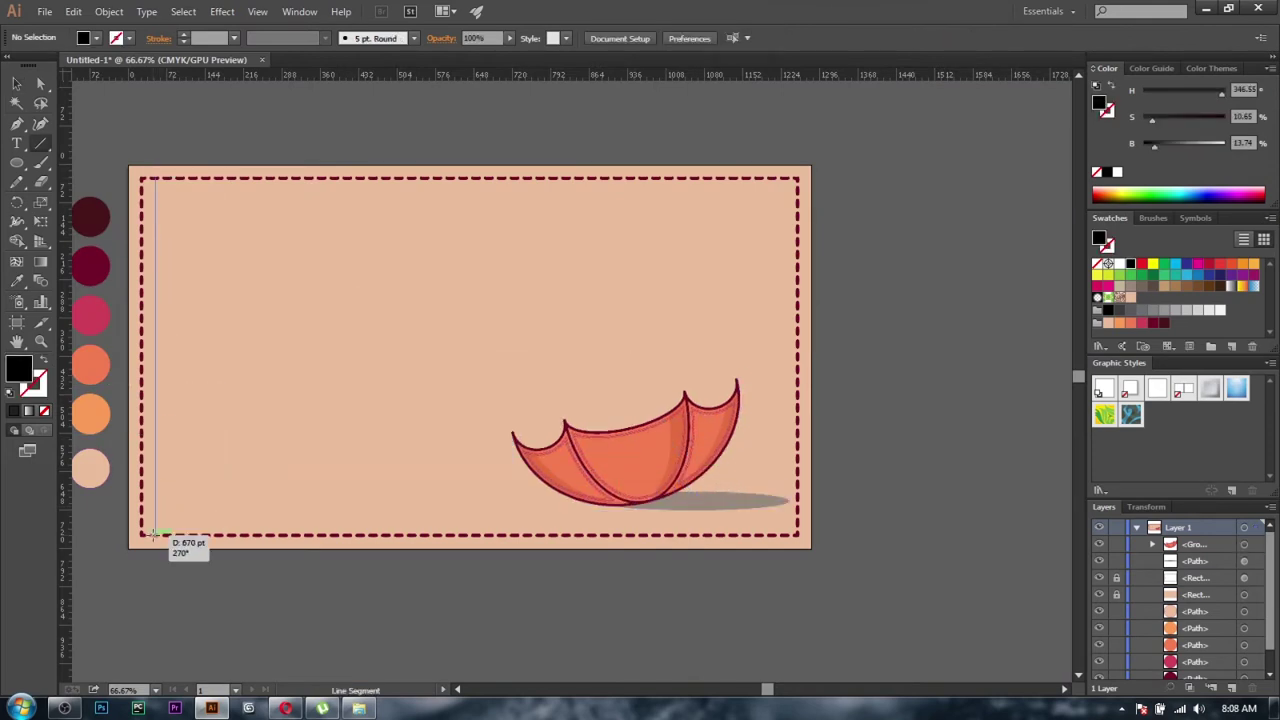
- Draw a vertical line with a 6 pt dark red dashed stroke at 50% opacity
{"action": "left_click_drag", "start_coordinate": [155, 535], "coordinate": [155, 535]}
{"action": "left_click", "coordinate": [1163, 323]}
{"action": "left_click", "coordinate": [233, 38]}
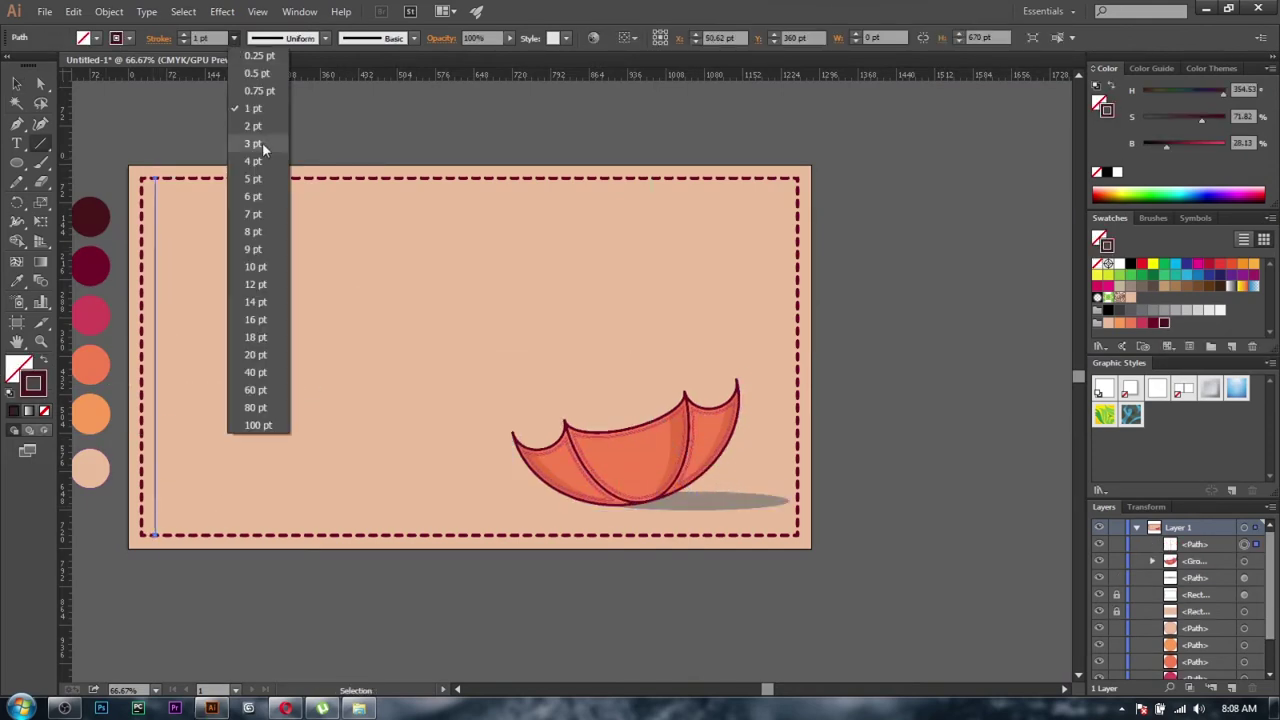
{"action": "left_click", "coordinate": [245, 205]}
{"action": "left_click", "coordinate": [772, 384]}
{"action": "key", "text": "Escape"}
{"action": "key", "text": "ctrl+equal"}
{"action": "key", "text": "ctrl+equal"}
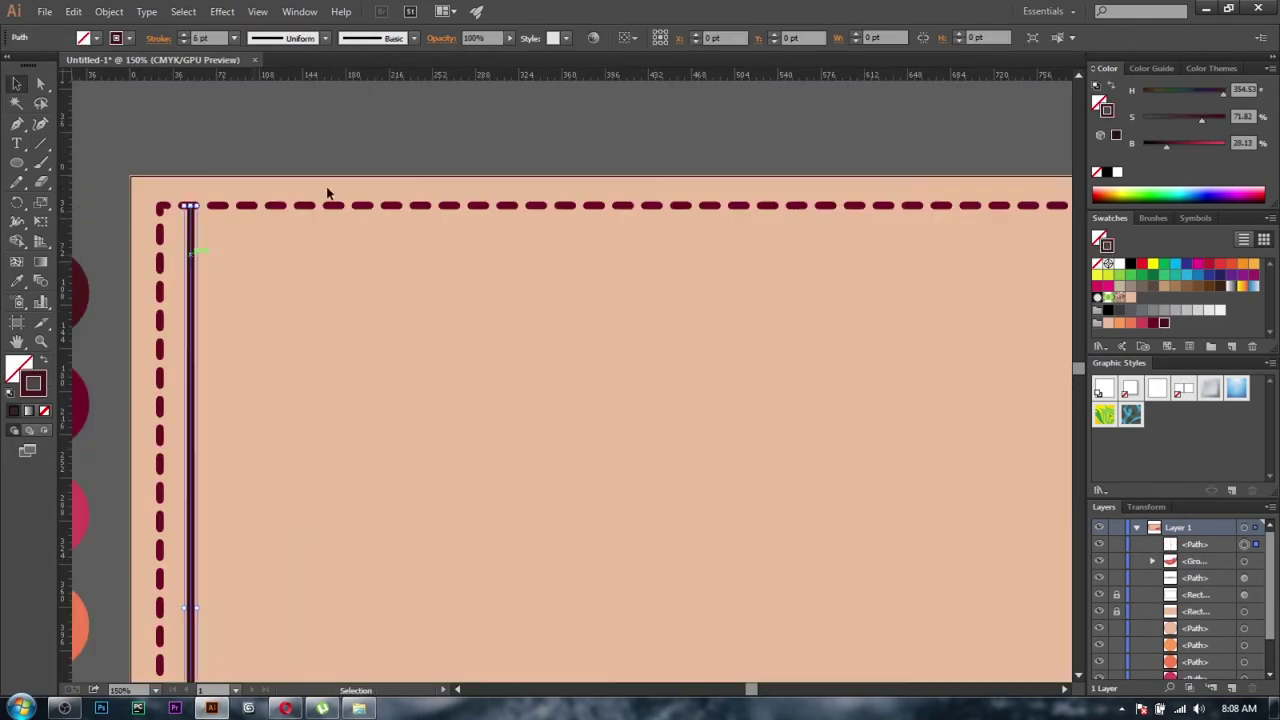
{"action": "left_click_drag", "start_coordinate": [509, 38], "coordinate": [480, 55]}
{"action": "left_click", "coordinate": [158, 38]}
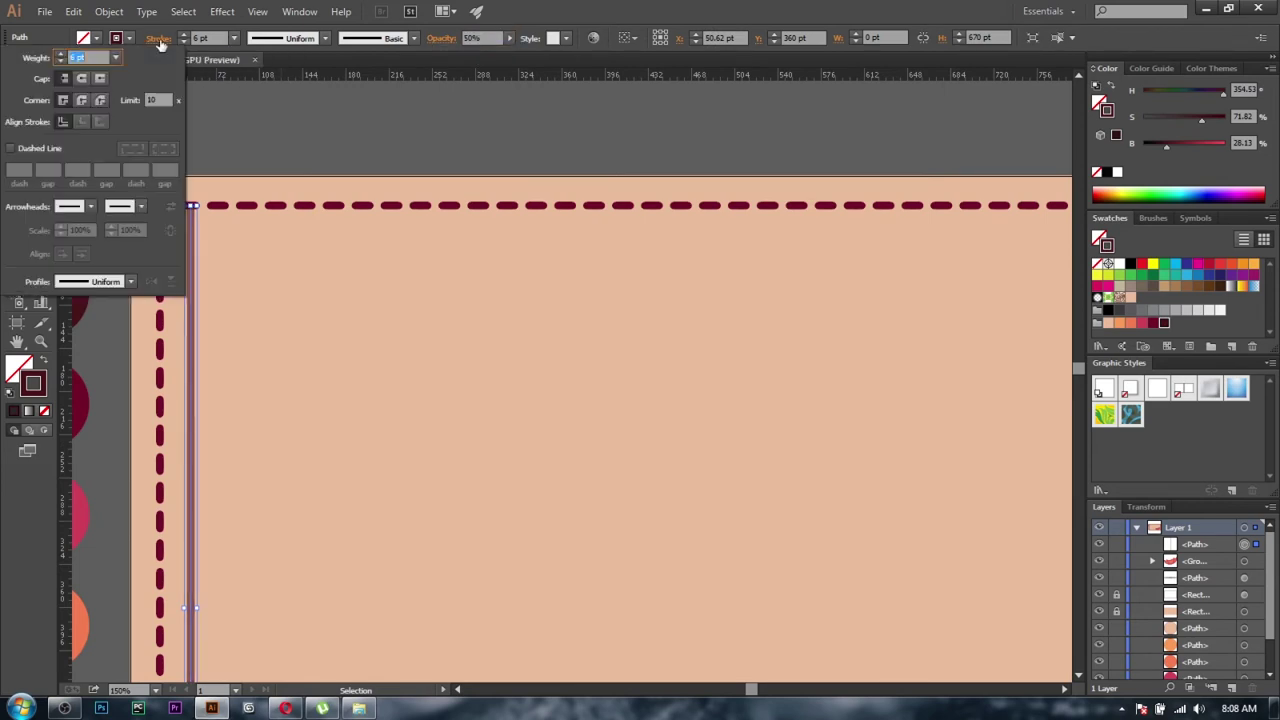
{"action": "left_click", "coordinate": [12, 148]}
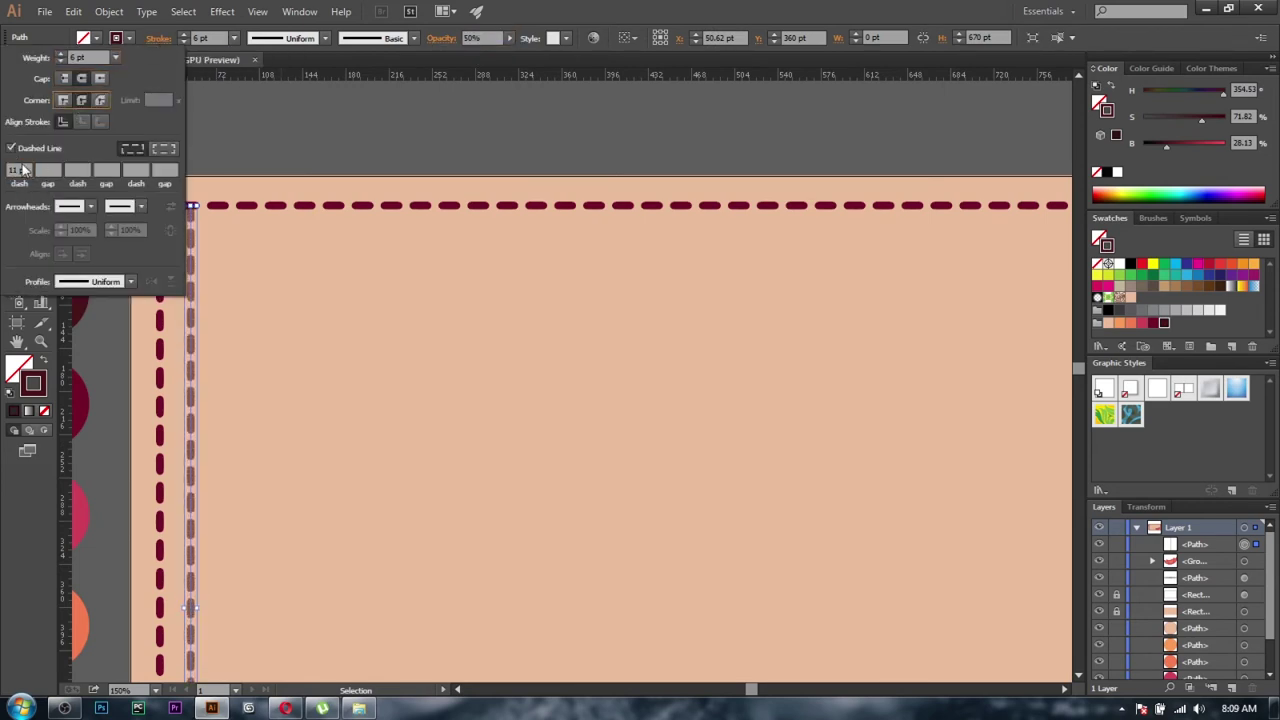
- Duplicate the dashed line rightward and repeat with Ctrl+D to stripe the card
{"action": "scroll", "coordinate": [514, 391], "scroll_direction": "down", "scroll_amount": 4}
{"action": "scroll", "coordinate": [514, 391], "scroll_direction": "up", "scroll_amount": 3}
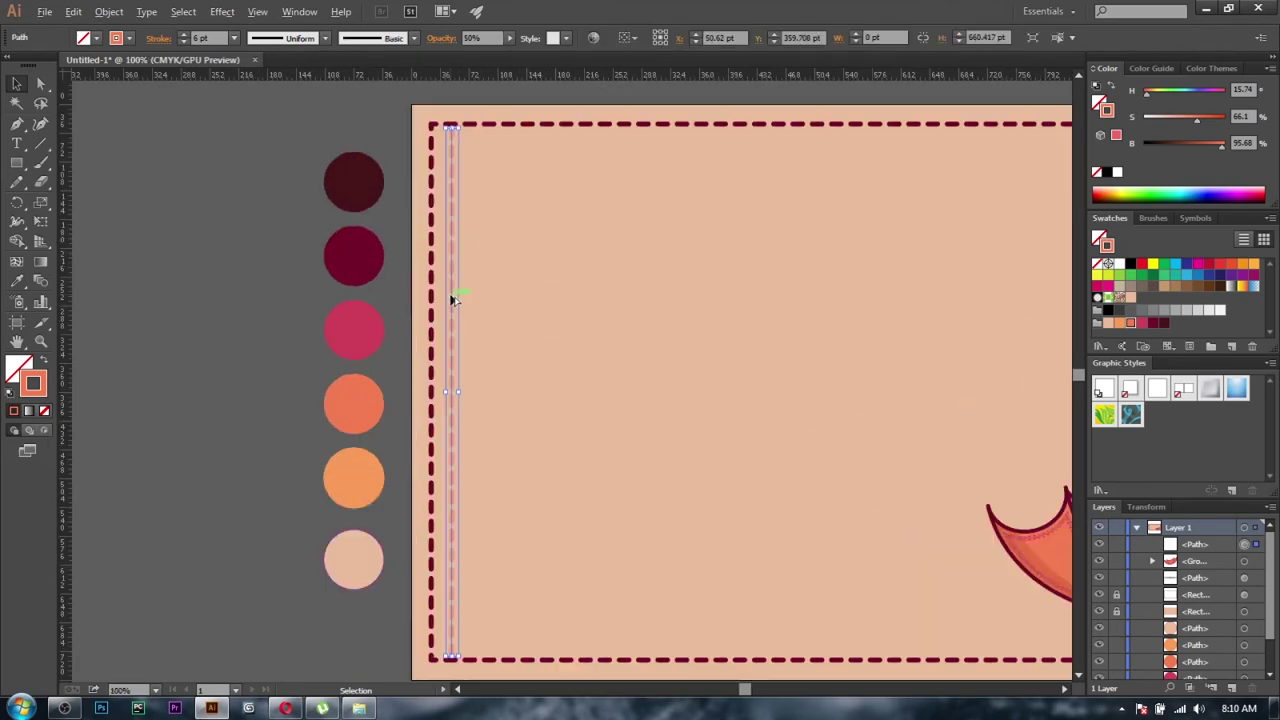
{"action": "left_click_drag", "start_coordinate": [475, 304], "coordinate": [475, 304]}
{"action": "key", "text": "ctrl+d"}
{"action": "key", "text": "ctrl+d"}
{"action": "key", "text": "ctrl+d"}
{"action": "key", "text": "ctrl+d"}
{"action": "key", "text": "ctrl+d"}
{"action": "key", "text": "ctrl+d"}
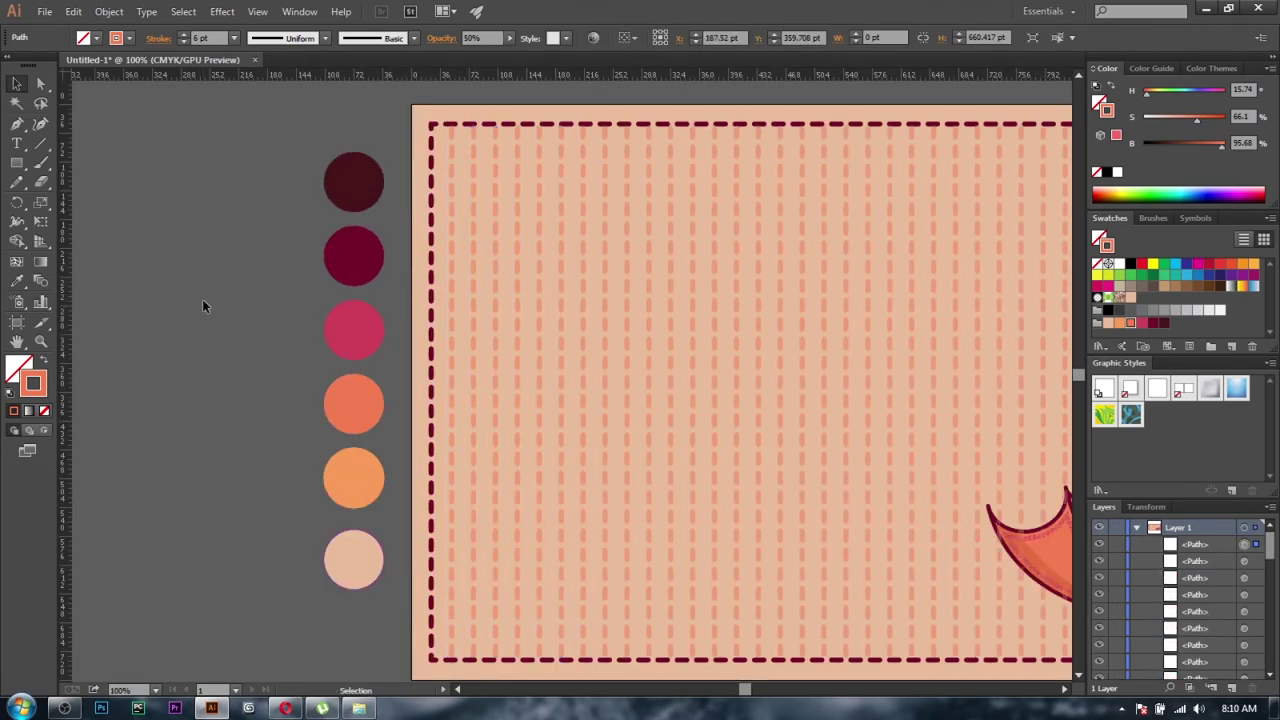
{"action": "left_click_drag", "start_coordinate": [784, 377], "coordinate": [319, 355]}
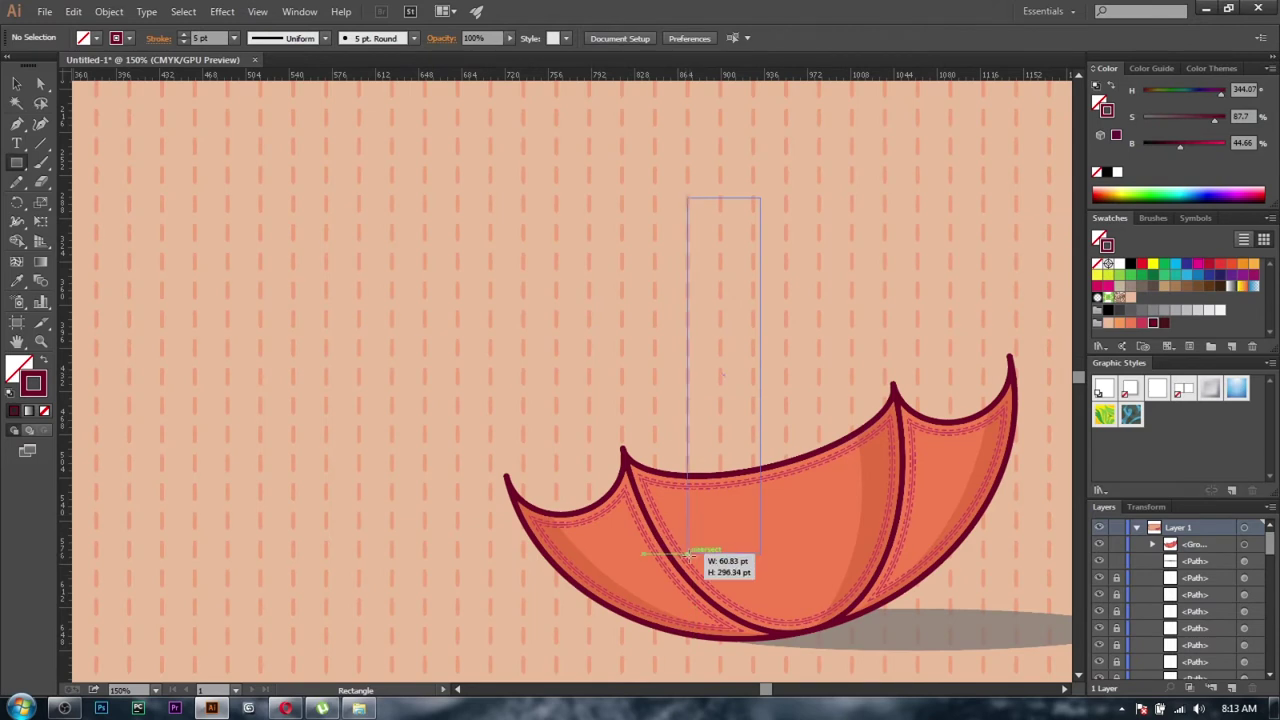
- Draw a tall umbrella handle, tilt it about 17°, and paste it behind the canopy
{"action": "left_click_drag", "start_coordinate": [762, 197], "coordinate": [704, 600]}
{"action": "key", "text": "a"}
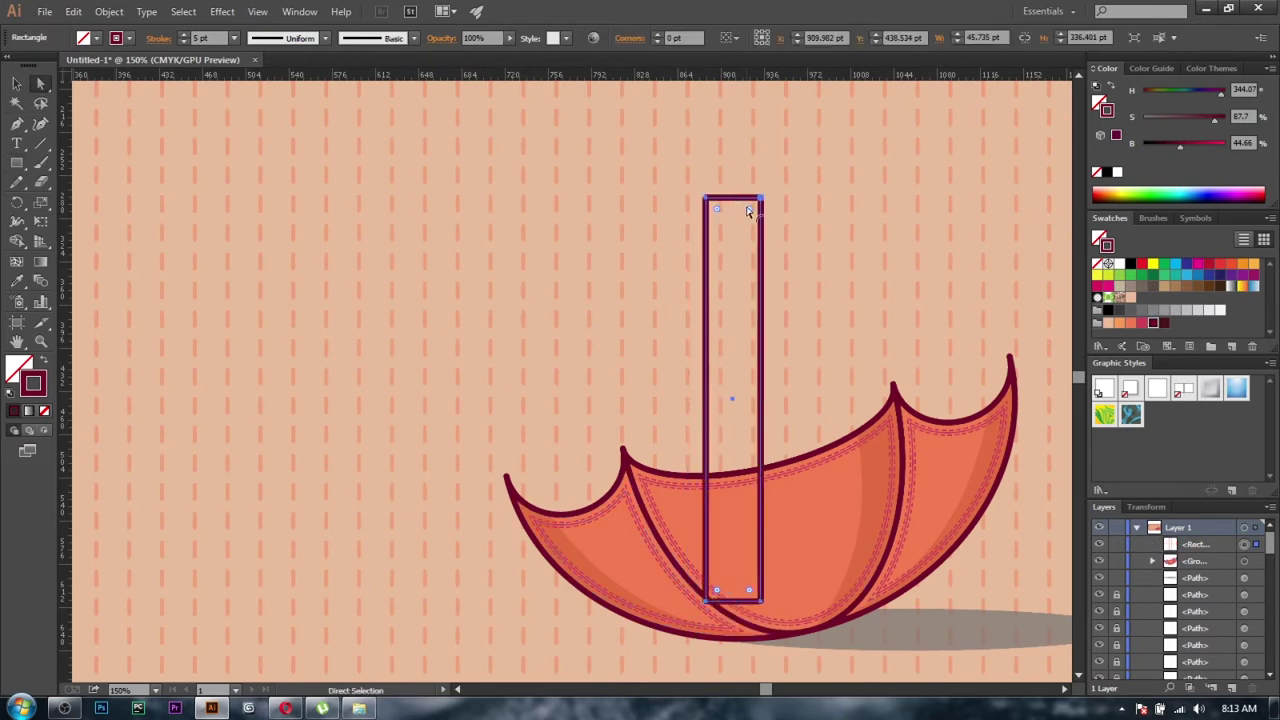
{"action": "key", "text": "v"}
{"action": "left_click_drag", "start_coordinate": [700, 178], "coordinate": [632, 185]}
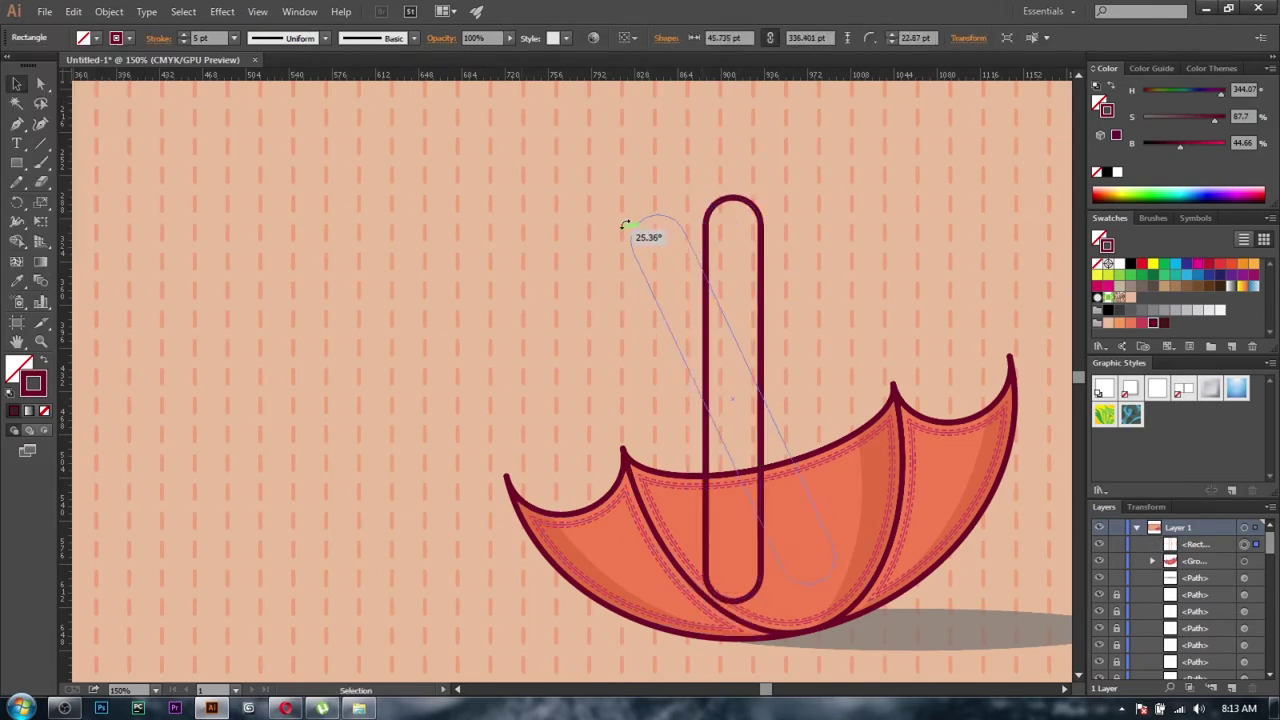
{"action": "key", "text": "Down"}
{"action": "key", "text": "Down"}
{"action": "key", "text": "Down"}
{"action": "key", "text": "Down"}
{"action": "key", "text": "Down"}
{"action": "key", "text": "Down"}
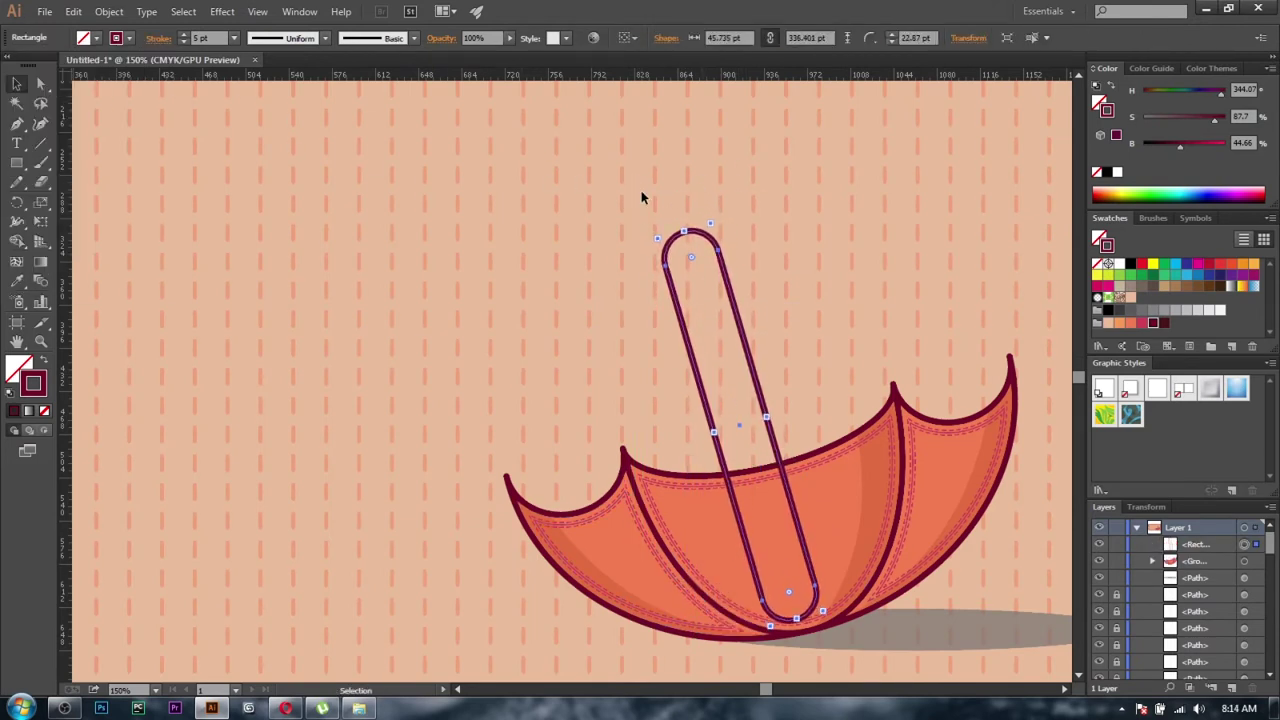
{"action": "key", "text": "Down"}
{"action": "key", "text": "Down"}
{"action": "key", "text": "Down"}
{"action": "key", "text": "Down"}
{"action": "key", "text": "Down"}
{"action": "key", "text": "Down"}
{"action": "key", "text": "Down"}
{"action": "key", "text": "Down"}
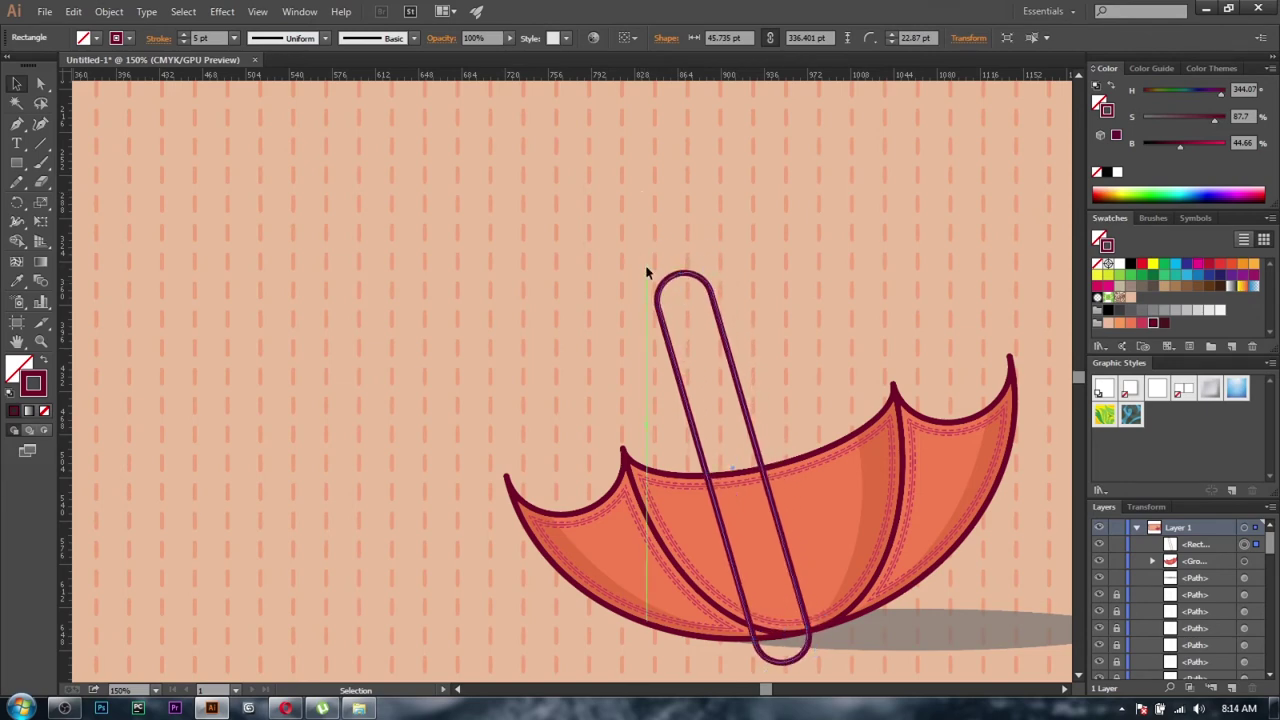
{"action": "key", "text": "ctrl+x"}
{"action": "key", "text": "a"}
{"action": "key", "text": "ctrl+b"}
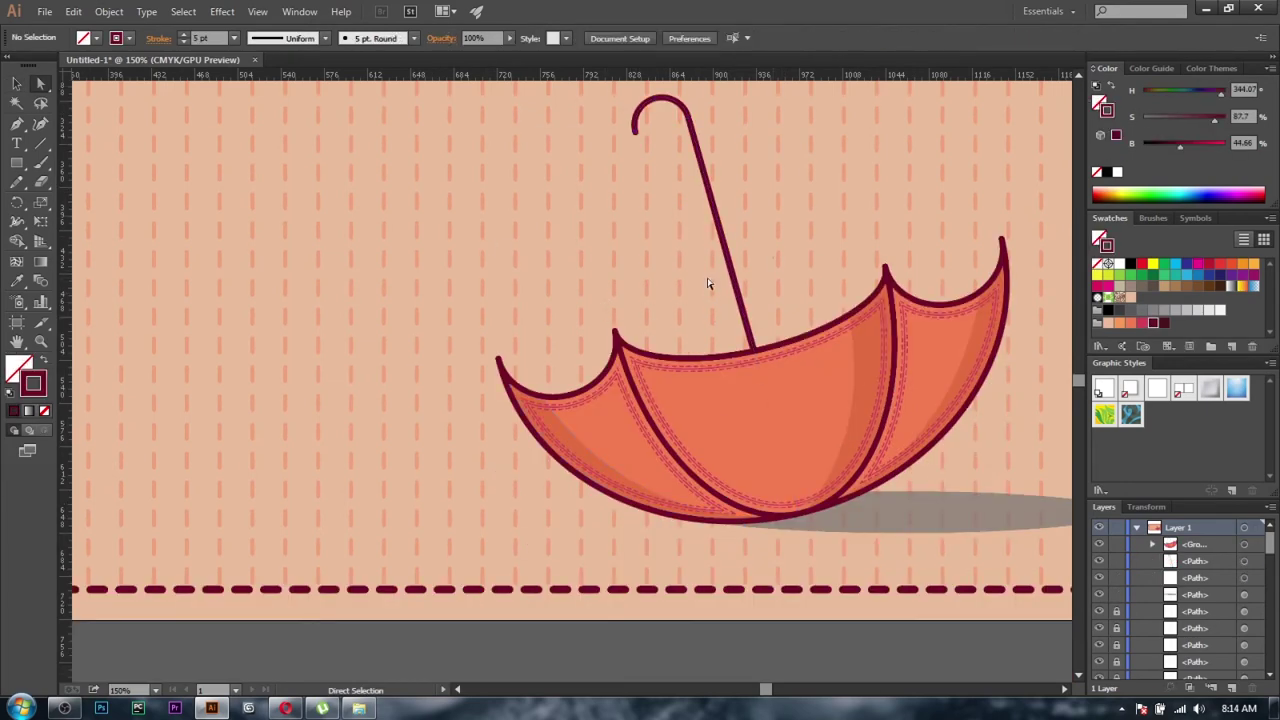
- Expand the handle outline into a shape with a 4 pt outline and solid dark red fill
{"action": "scroll", "coordinate": [709, 280], "scroll_direction": "up", "scroll_amount": 2}
{"action": "scroll", "coordinate": [735, 233], "scroll_direction": "up", "scroll_amount": 2}
{"action": "key", "text": "v"}
{"action": "left_click", "coordinate": [712, 320]}
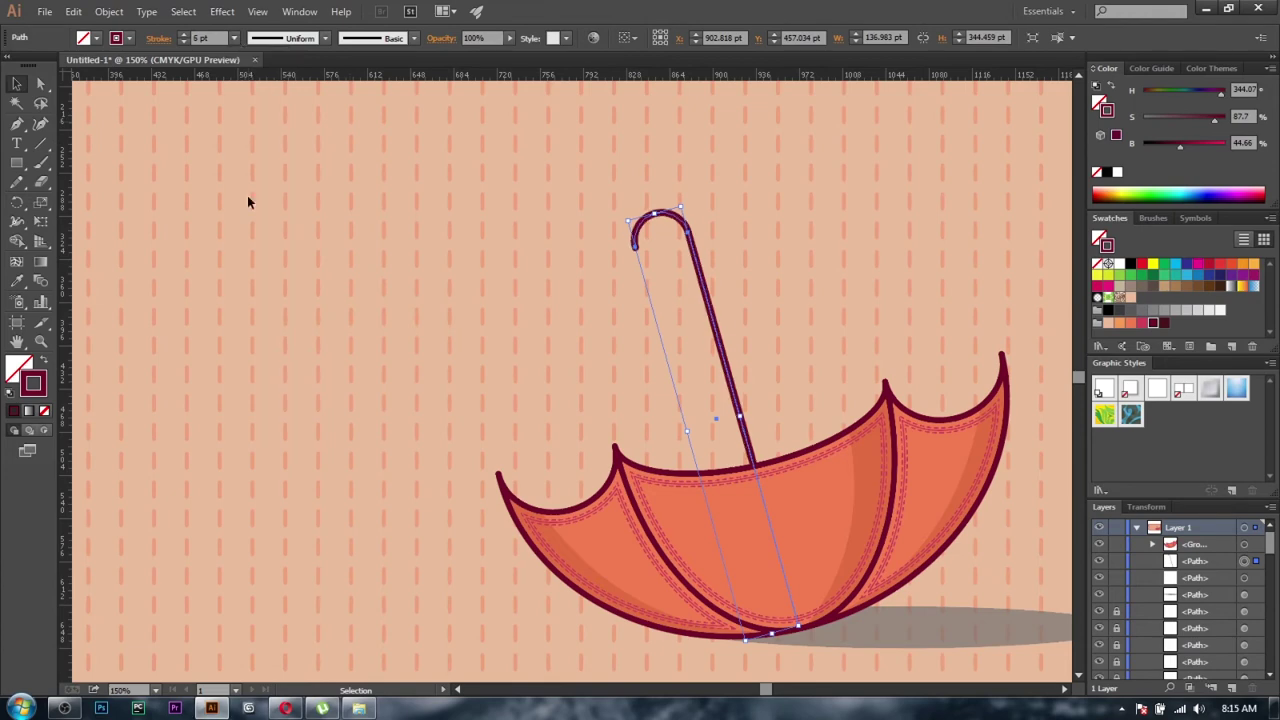
{"action": "left_click", "coordinate": [109, 11]}
{"action": "left_click", "coordinate": [140, 205]}
{"action": "key", "text": "Return"}
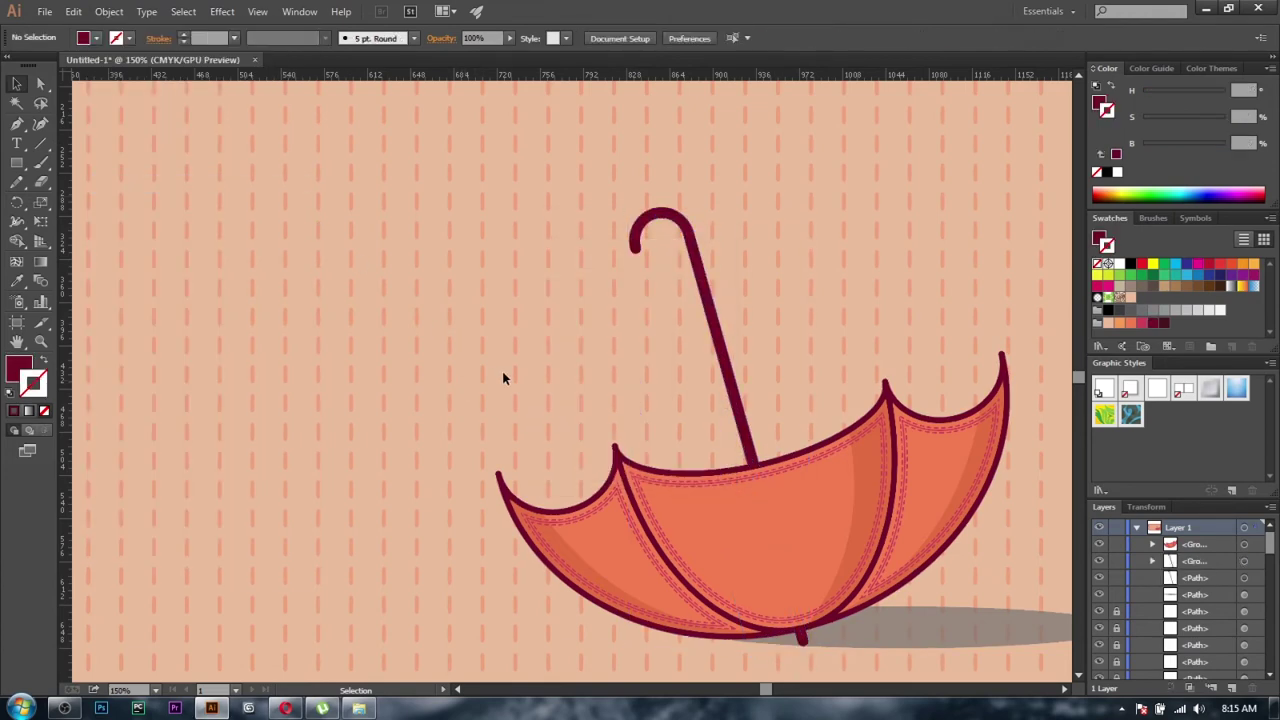
{"action": "left_click", "coordinate": [42, 361]}
{"action": "left_click", "coordinate": [233, 38]}
{"action": "left_click", "coordinate": [285, 200]}
{"action": "left_click", "coordinate": [285, 200]}
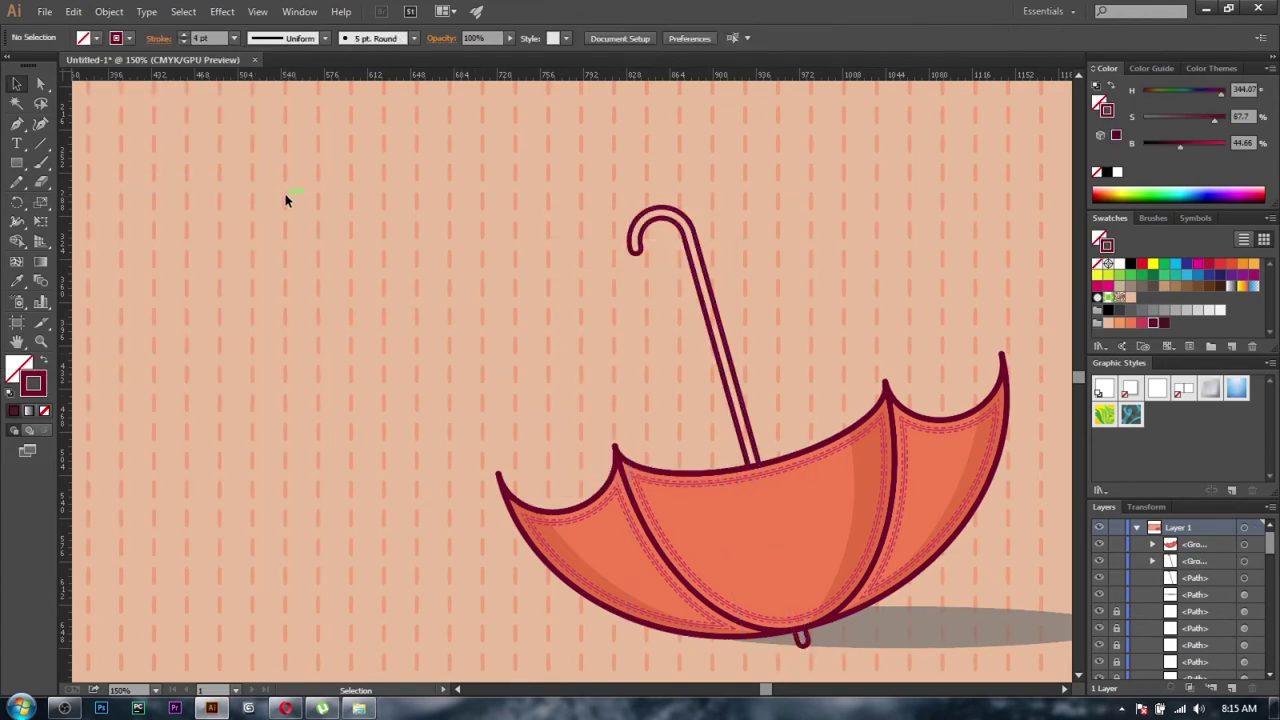
{"action": "left_click", "coordinate": [688, 222]}
{"action": "left_click", "coordinate": [1160, 323]}
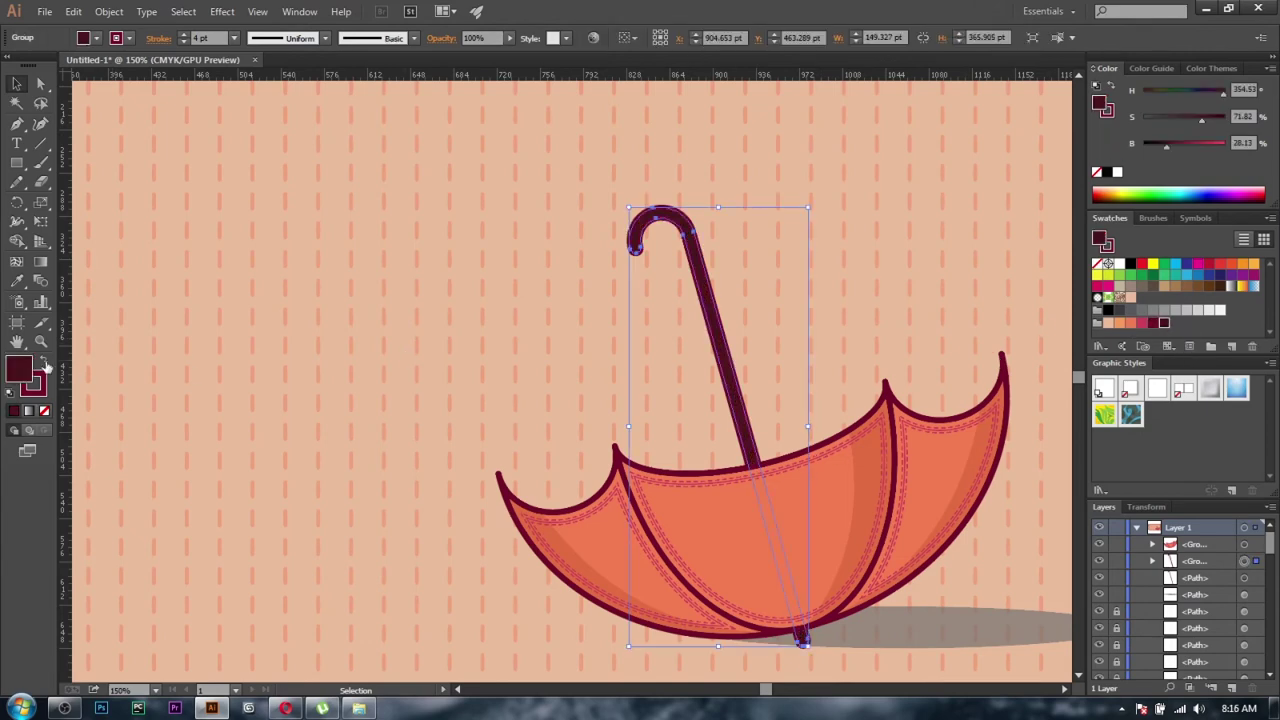
{"action": "left_click", "coordinate": [606, 377]}
- Build a dark red heart by crossing two capsules and merging them
{"action": "left_click_drag", "start_coordinate": [475, 121], "coordinate": [519, 209]}
{"action": "key", "text": "v"}
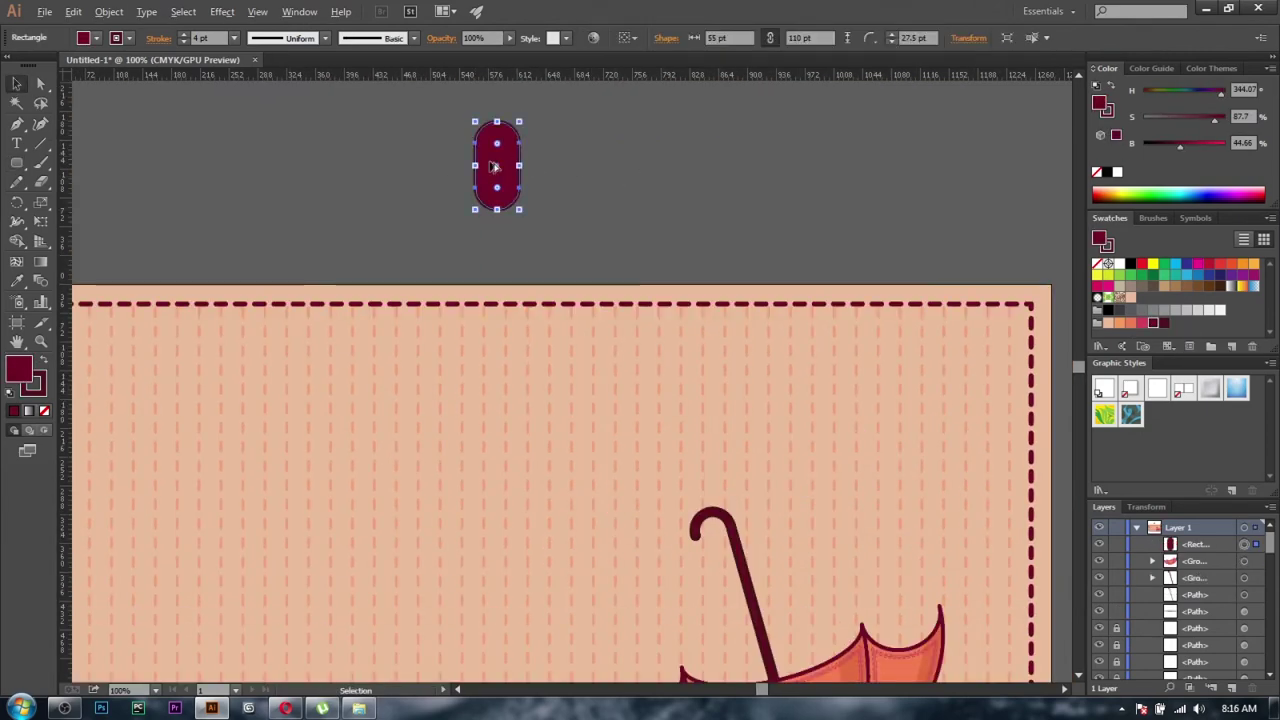
{"action": "left_click_drag", "start_coordinate": [497, 165], "coordinate": [585, 165]}
{"action": "left_click_drag", "start_coordinate": [607, 121], "coordinate": [629, 187]}
{"action": "left_click", "coordinate": [500, 165], "text": "shift"}
{"action": "left_click", "coordinate": [678, 37]}
{"action": "left_click", "coordinate": [717, 173]}
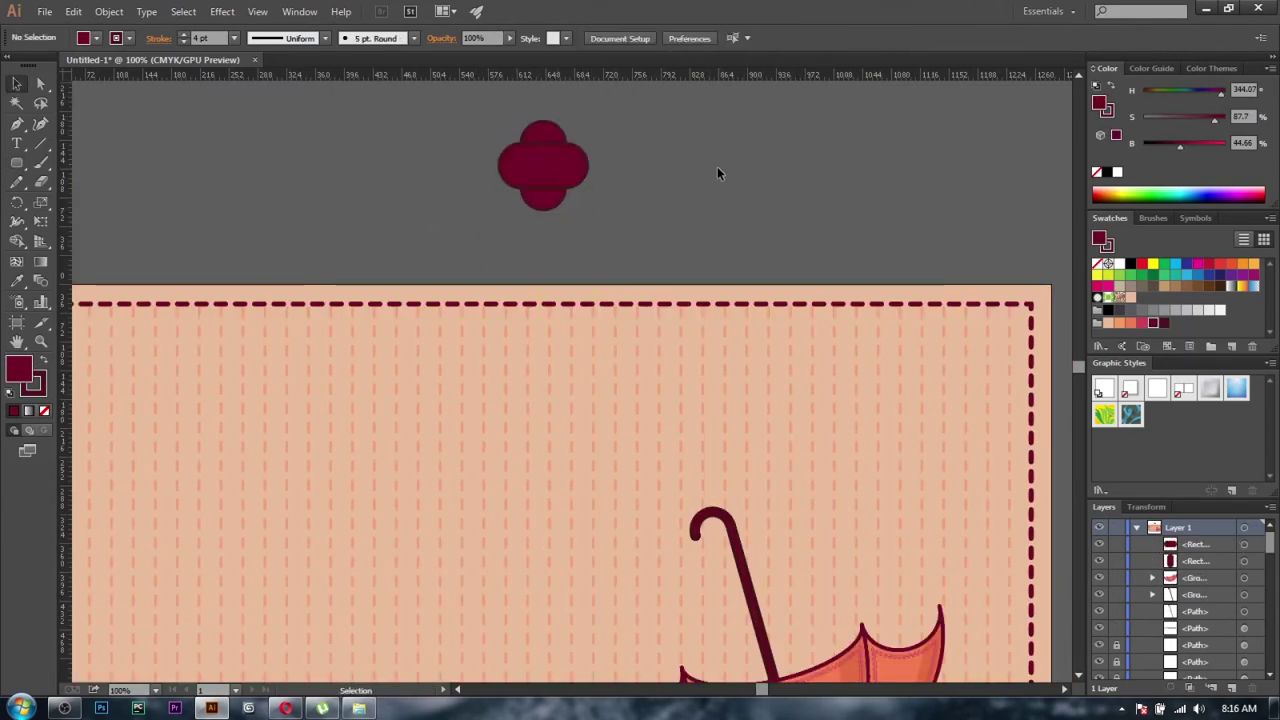
{"action": "left_click_drag", "start_coordinate": [480, 140], "coordinate": [562, 147]}
{"action": "key", "text": "shift+m"}
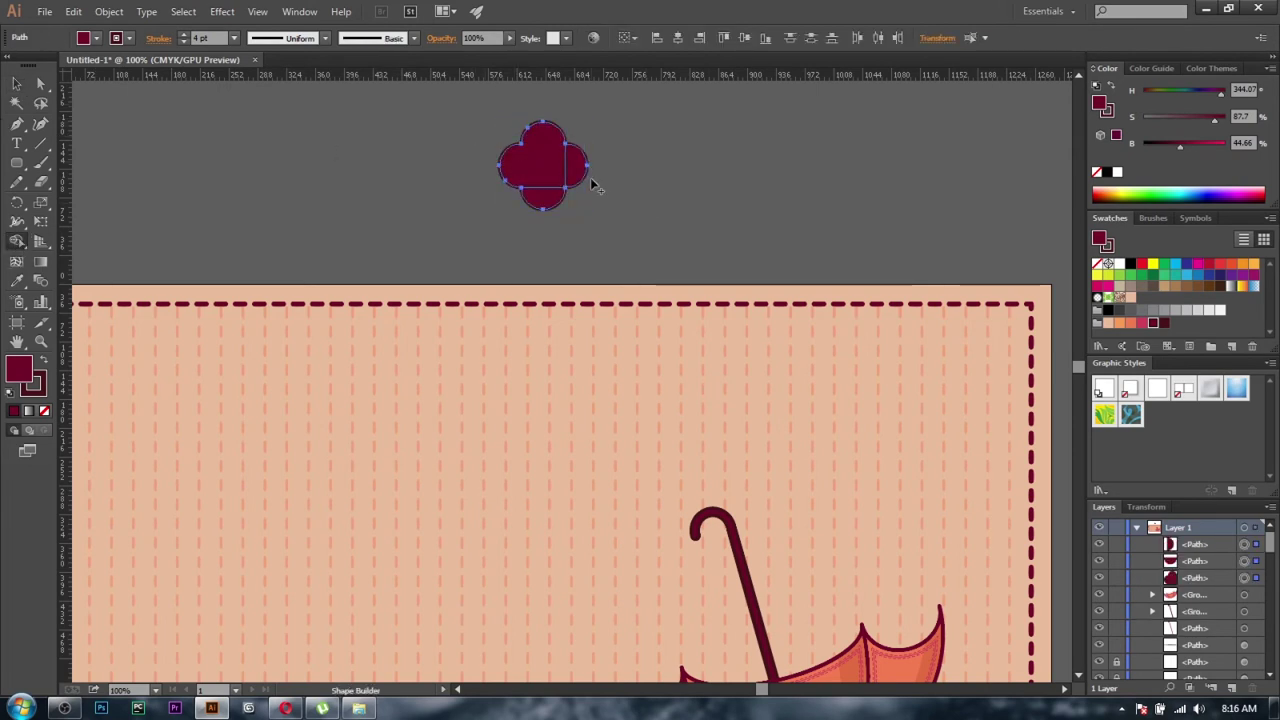
{"action": "scroll", "coordinate": [591, 185], "scroll_direction": "up", "scroll_amount": 1, "text": "alt"}
{"action": "scroll", "coordinate": [175, 310], "scroll_direction": "down", "scroll_amount": 1}
- Copy the heart twice to the right, colouring the copies pink and orange
{"action": "key", "text": "v"}
{"action": "left_click_drag", "start_coordinate": [395, 210], "coordinate": [503, 210]}
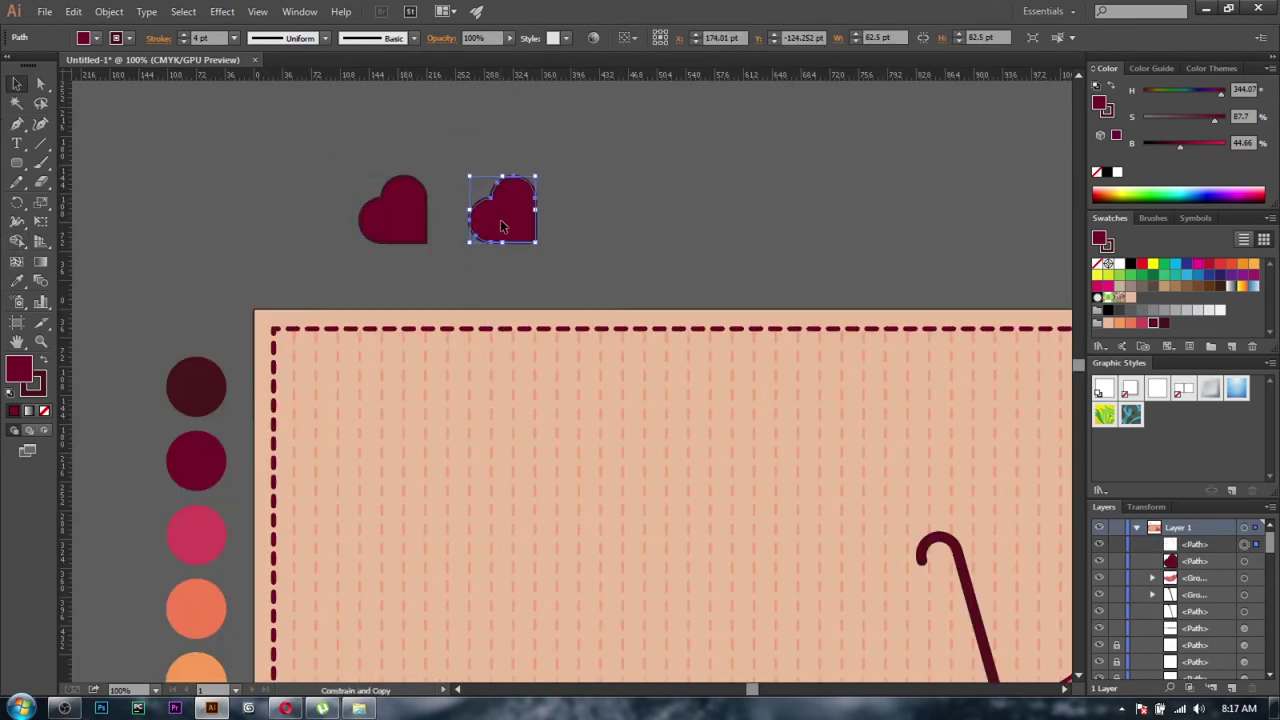
{"action": "left_click", "coordinate": [1141, 322]}
{"action": "left_click_drag", "start_coordinate": [662, 258], "coordinate": [345, 148]}
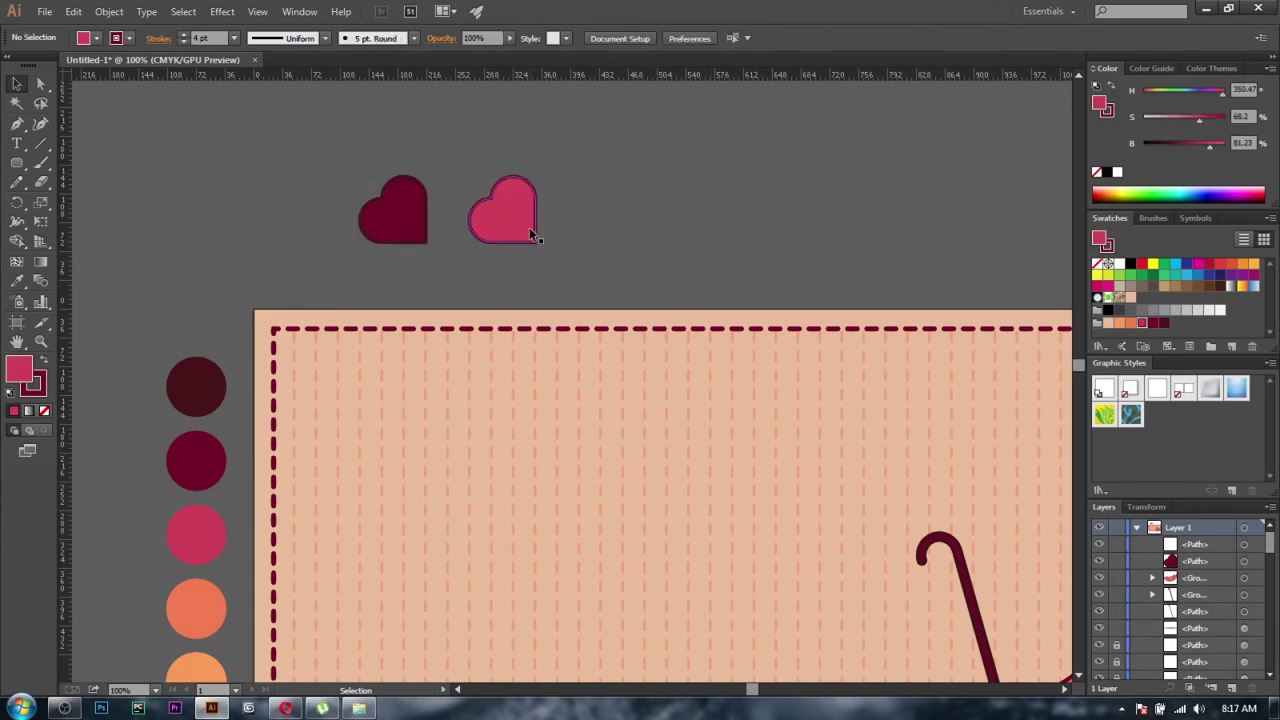
{"action": "left_click_drag", "start_coordinate": [531, 234], "coordinate": [641, 234]}
{"action": "left_click", "coordinate": [1131, 322]}
{"action": "left_click", "coordinate": [806, 205]}
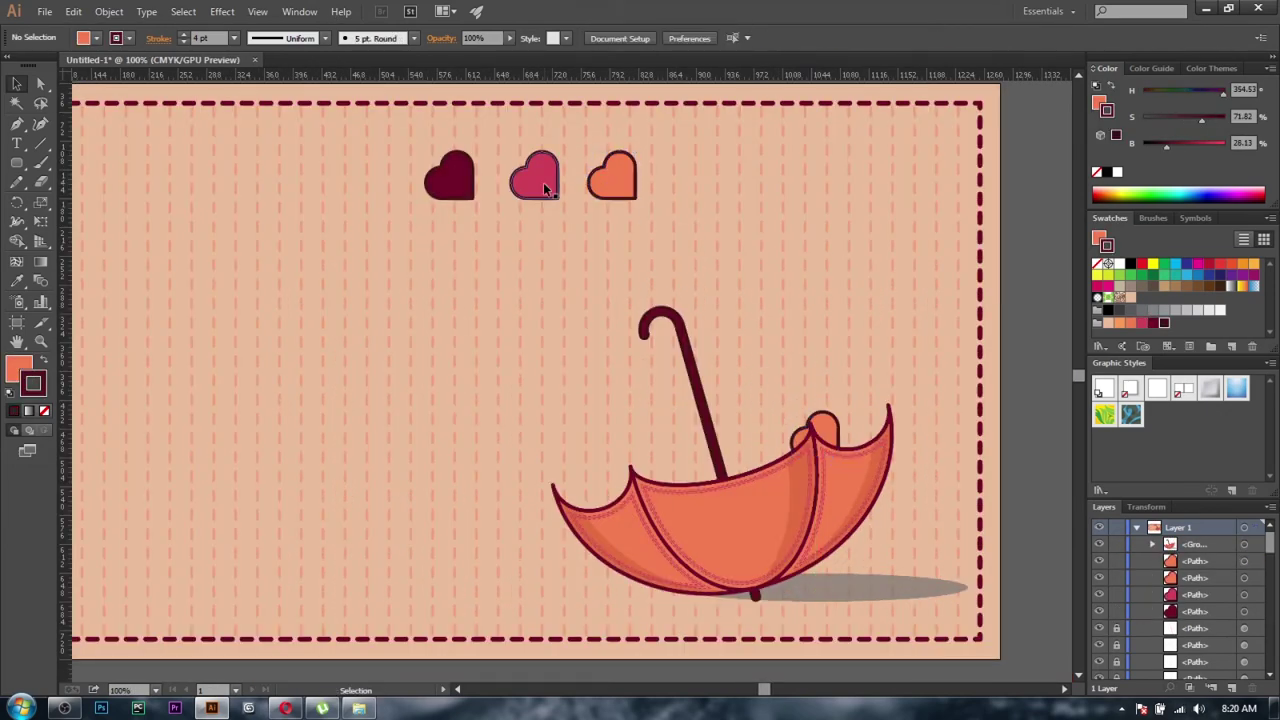
- Drop dark red, pink and orange heart copies into and above the umbrella; move samples upper left
{"action": "left_click_drag", "start_coordinate": [545, 188], "coordinate": [590, 470]}
{"action": "left_click_drag", "start_coordinate": [455, 185], "coordinate": [640, 460]}
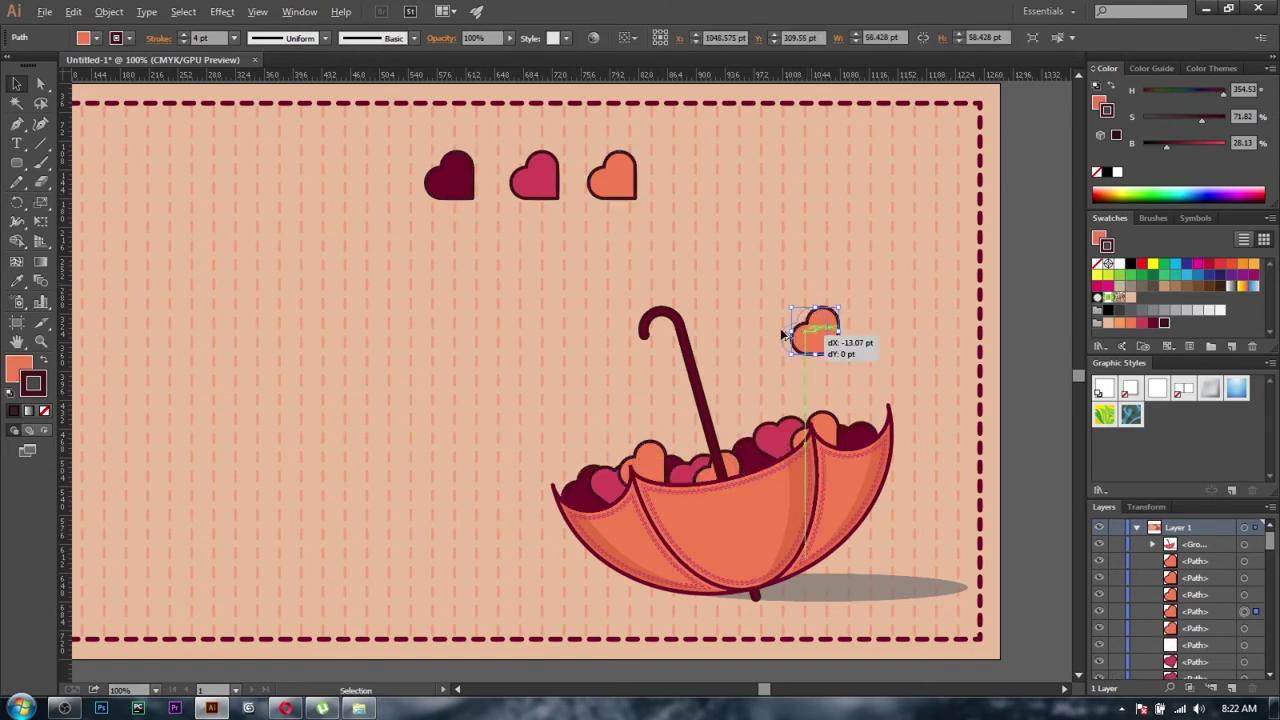
{"action": "mouse_move", "coordinate": [612, 175]}
{"action": "left_mouse_down"}
{"action": "mouse_move", "coordinate": [700, 277]}
{"action": "mouse_move", "coordinate": [563, 428]}
{"action": "left_mouse_up"}
{"action": "left_click_drag", "start_coordinate": [535, 178], "coordinate": [713, 344]}
{"action": "left_click_drag", "start_coordinate": [455, 180], "coordinate": [618, 382]}
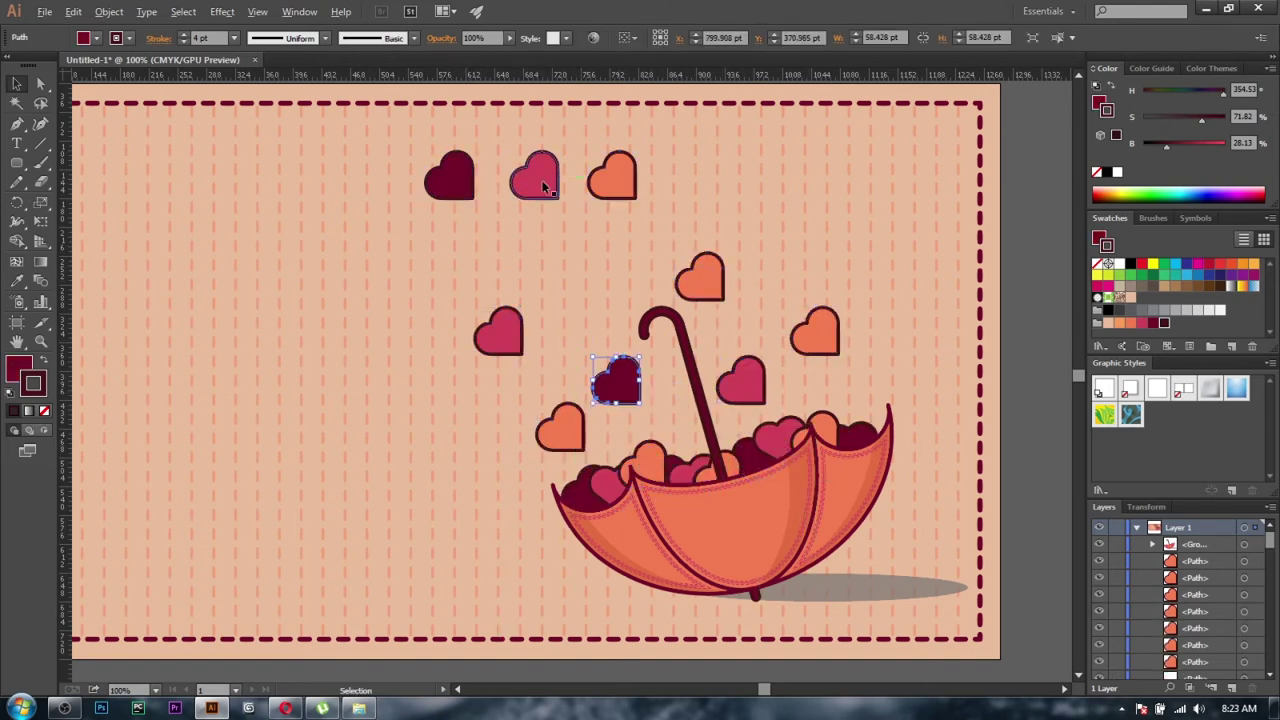
{"action": "left_click_drag", "start_coordinate": [535, 178], "coordinate": [581, 310]}
{"action": "left_click_drag", "start_coordinate": [452, 180], "coordinate": [850, 388]}
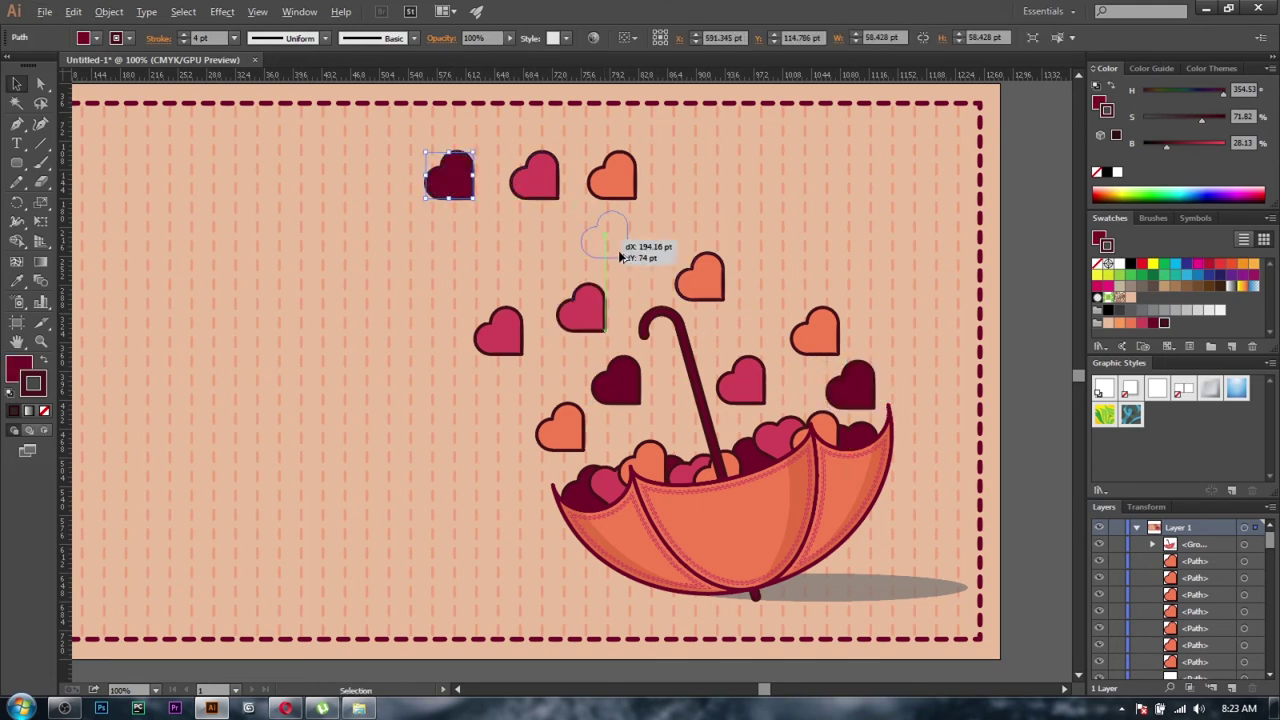
{"action": "left_click_drag", "start_coordinate": [620, 257], "coordinate": [622, 257]}
{"action": "left_click_drag", "start_coordinate": [410, 135], "coordinate": [645, 205]}
{"action": "left_click_drag", "start_coordinate": [535, 190], "coordinate": [315, 167]}
{"action": "left_click_drag", "start_coordinate": [823, 339], "coordinate": [808, 332]}
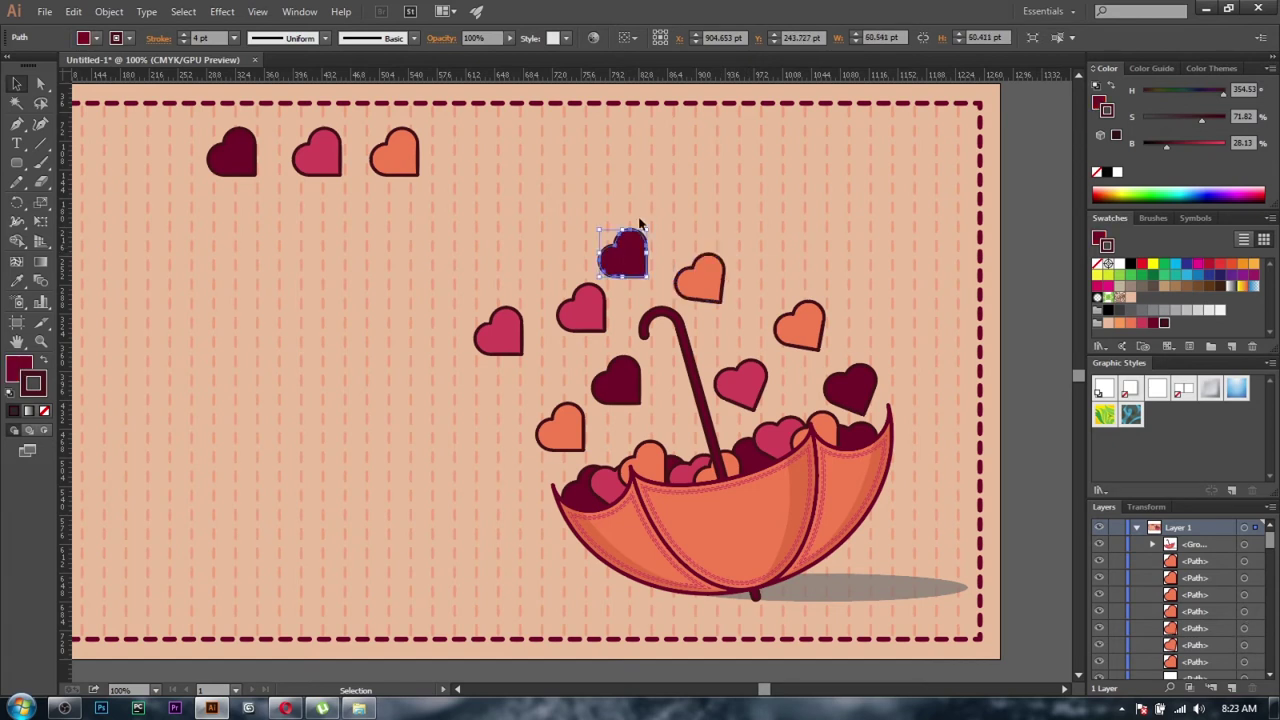
- Reposition the pink and orange hearts in the spray and shrink the three sample hearts
{"action": "left_click", "coordinate": [498, 330]}
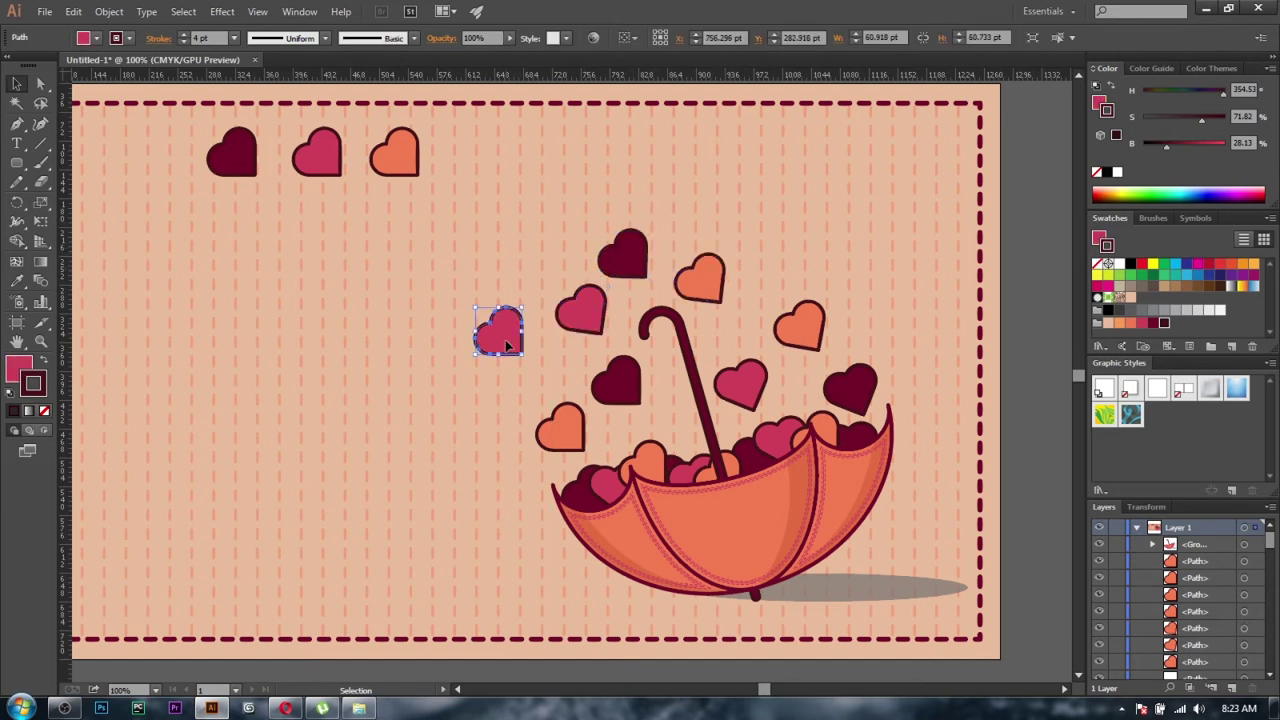
{"action": "left_click_drag", "start_coordinate": [518, 355], "coordinate": [474, 382]}
{"action": "mouse_move", "coordinate": [560, 428]}
{"action": "left_mouse_down"}
{"action": "mouse_move", "coordinate": [537, 367]}
{"action": "mouse_move", "coordinate": [562, 447]}
{"action": "left_mouse_up"}
{"action": "mouse_move", "coordinate": [420, 176]}
{"action": "left_mouse_down"}
{"action": "mouse_move", "coordinate": [381, 190]}
{"action": "mouse_move", "coordinate": [356, 162]}
{"action": "mouse_move", "coordinate": [765, 243]}
{"action": "mouse_move", "coordinate": [696, 200]}
{"action": "left_mouse_up"}
{"action": "mouse_move", "coordinate": [695, 207]}
{"action": "left_mouse_down"}
{"action": "mouse_move", "coordinate": [482, 205]}
{"action": "mouse_move", "coordinate": [416, 283]}
{"action": "left_mouse_up"}
- Scatter smaller orange, pink and dark red heart copies through the spray, shrinking samples further
{"action": "left_click_drag", "start_coordinate": [290, 152], "coordinate": [480, 330]}
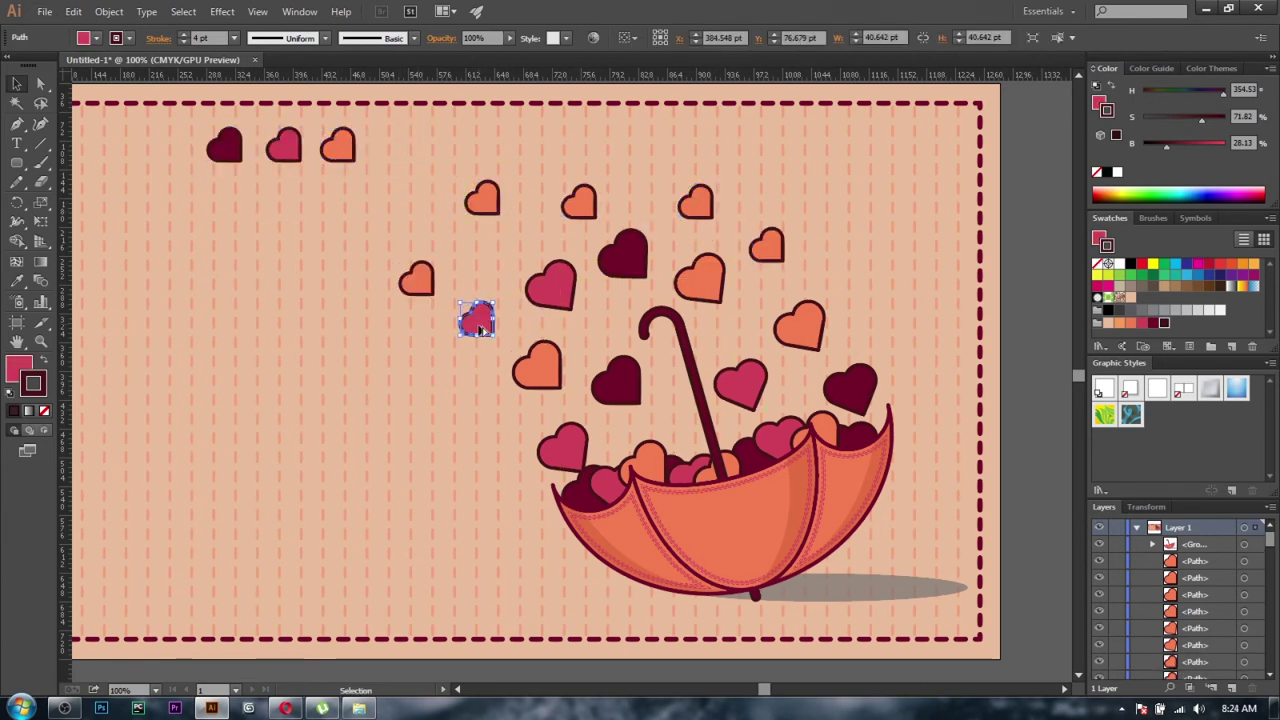
{"action": "left_click_drag", "start_coordinate": [741, 200], "coordinate": [741, 196]}
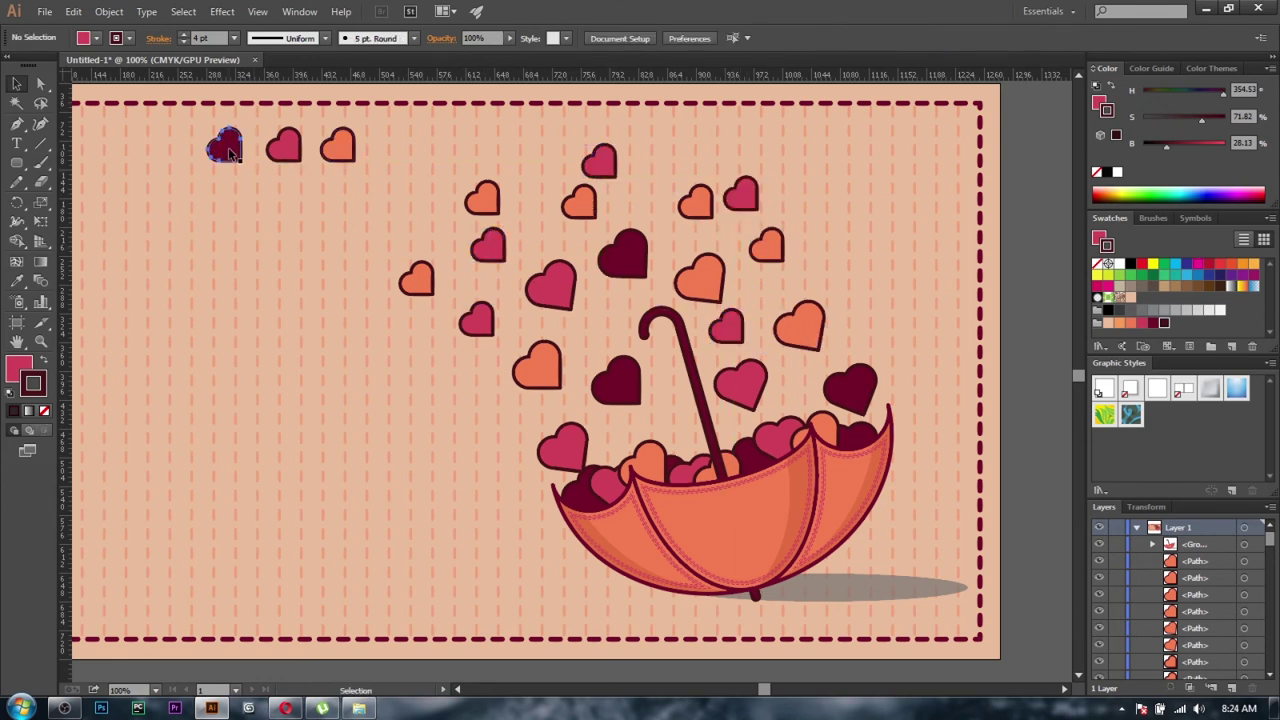
{"action": "left_click_drag", "start_coordinate": [224, 147], "coordinate": [541, 238]}
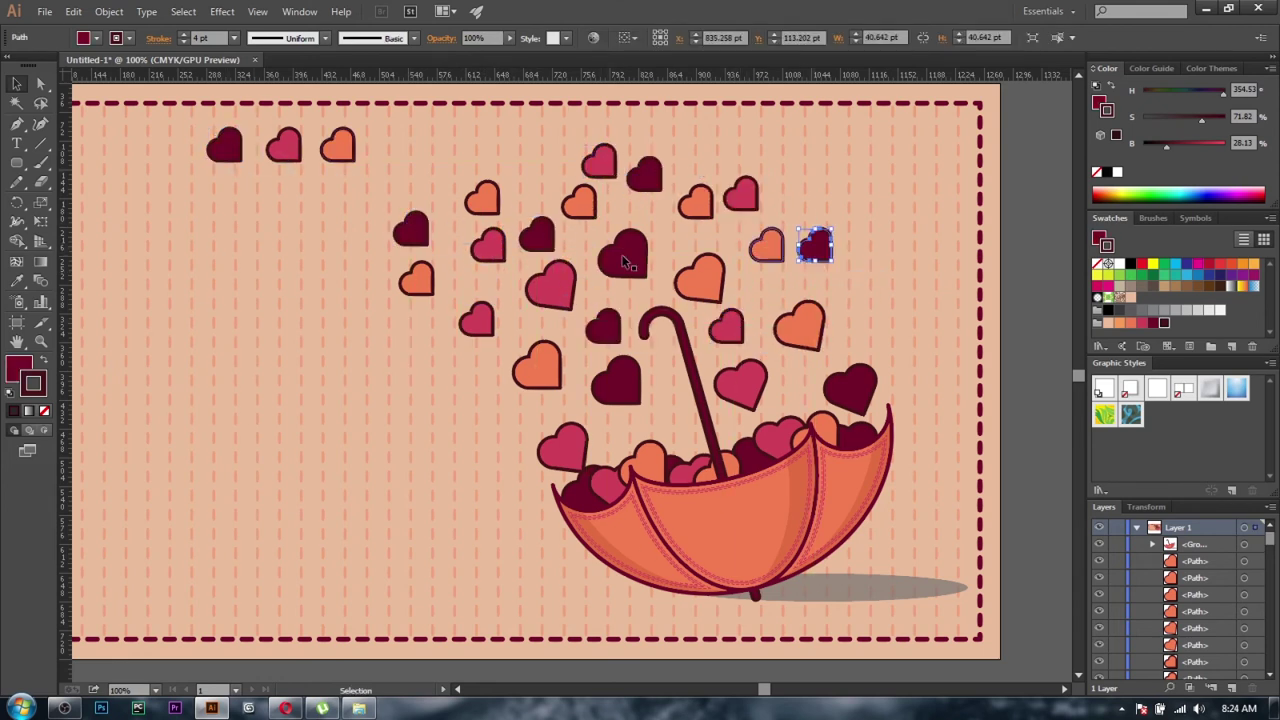
{"action": "mouse_move", "coordinate": [160, 125]}
{"action": "left_mouse_down"}
{"action": "mouse_move", "coordinate": [370, 165]}
{"action": "mouse_move", "coordinate": [314, 152]}
{"action": "mouse_move", "coordinate": [665, 424]}
{"action": "left_mouse_up"}
{"action": "left_click", "coordinate": [444, 362]}
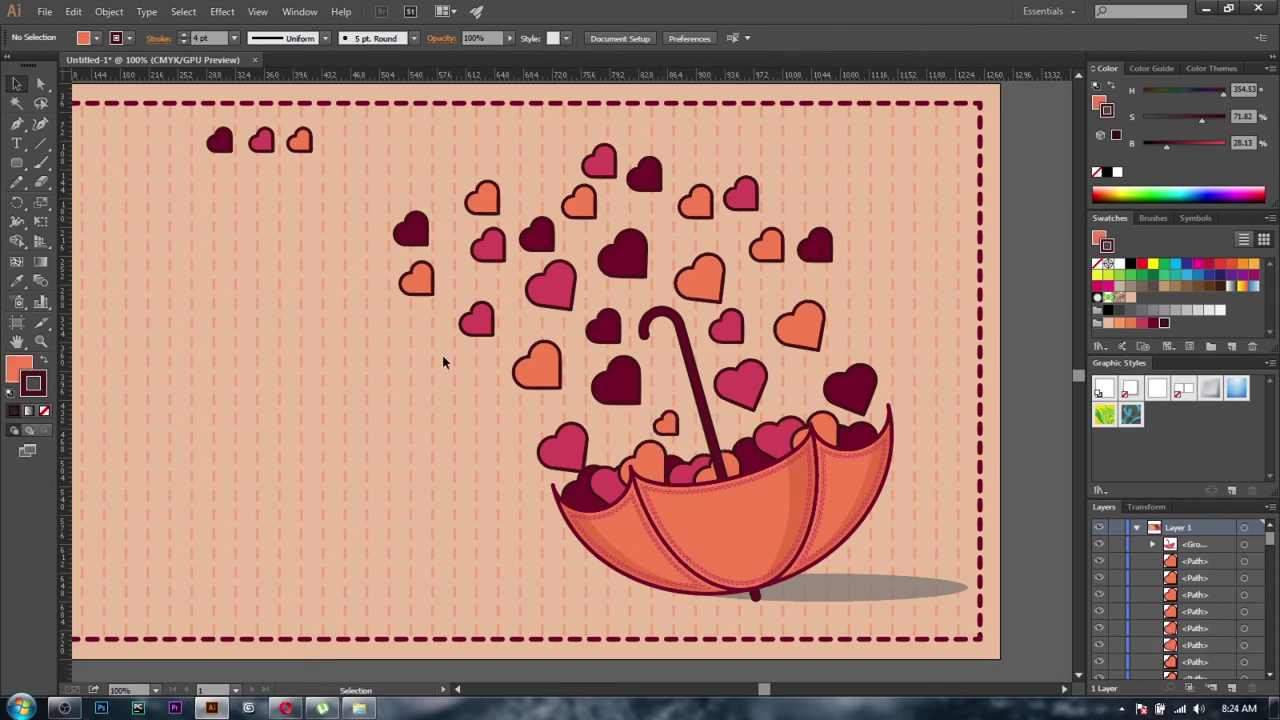
{"action": "left_click_drag", "start_coordinate": [299, 140], "coordinate": [416, 177]}
{"action": "mouse_move", "coordinate": [220, 140]}
{"action": "left_mouse_down"}
{"action": "mouse_move", "coordinate": [520, 181]}
{"action": "mouse_move", "coordinate": [476, 127]}
{"action": "left_mouse_up"}
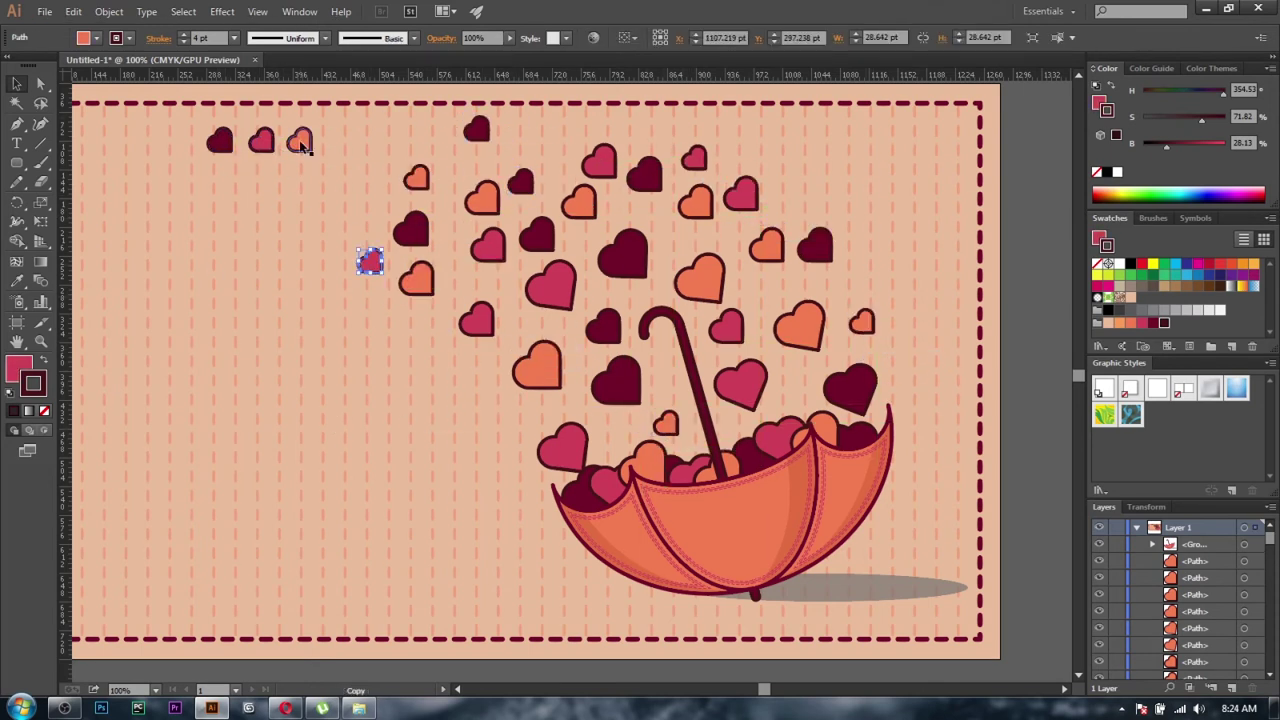
{"action": "left_click_drag", "start_coordinate": [865, 283], "coordinate": [865, 283]}
{"action": "key", "text": "ctrl+minus"}
{"action": "key", "text": "ctrl+minus"}
{"action": "key", "text": "ctrl+minus"}
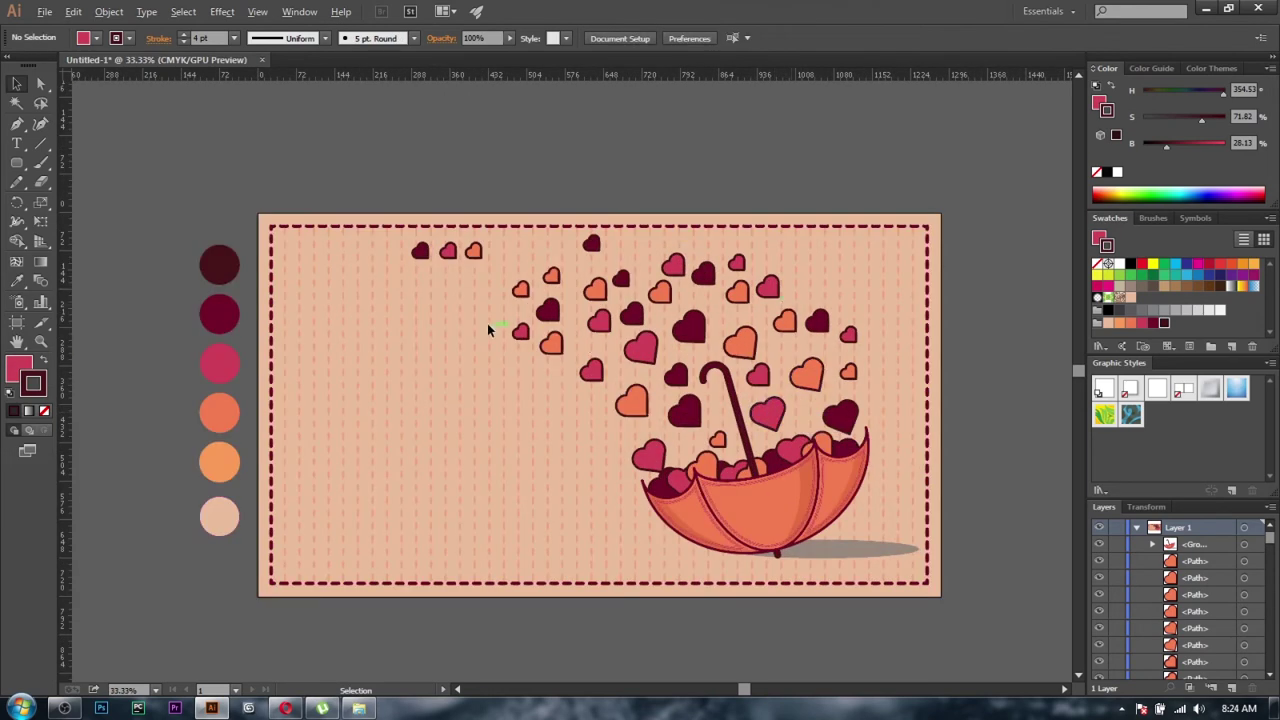
- Add small orange and pink heart copies beside the umbrella and in the upper spray
{"action": "scroll", "coordinate": [487, 323], "scroll_direction": "up", "scroll_amount": 3}
{"action": "scroll", "coordinate": [463, 170], "scroll_direction": "down", "scroll_amount": 3}
{"action": "scroll", "coordinate": [439, 200], "scroll_direction": "up", "scroll_amount": 1}
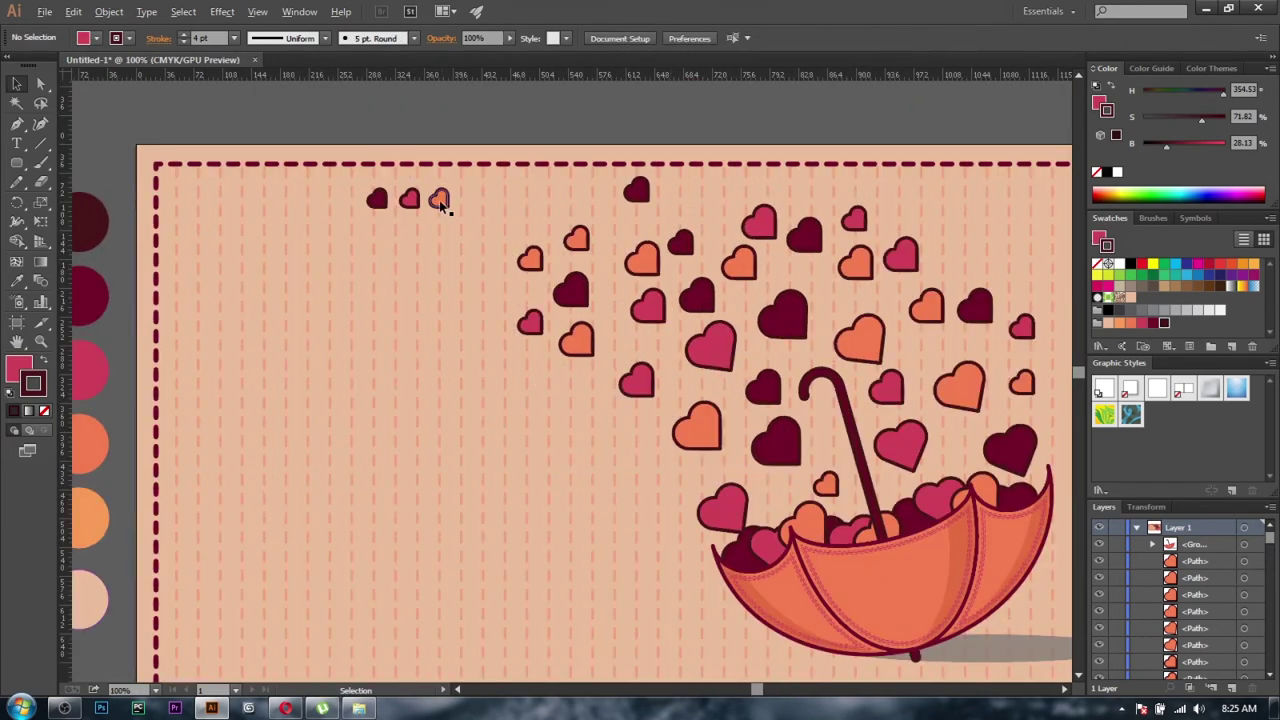
{"action": "left_click_drag", "start_coordinate": [439, 200], "coordinate": [659, 447]}
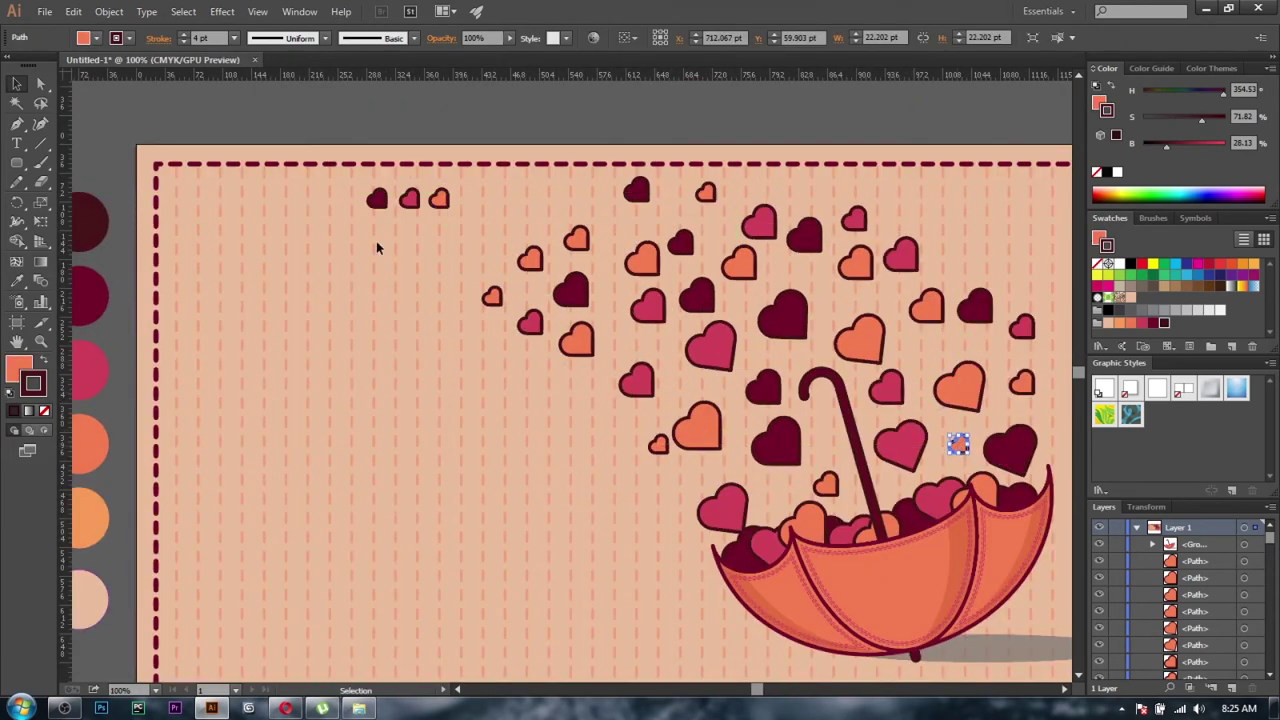
{"action": "left_click_drag", "start_coordinate": [918, 362], "coordinate": [916, 360]}
{"action": "left_click", "coordinate": [930, 362]}
{"action": "left_click_drag", "start_coordinate": [776, 498], "coordinate": [576, 194]}
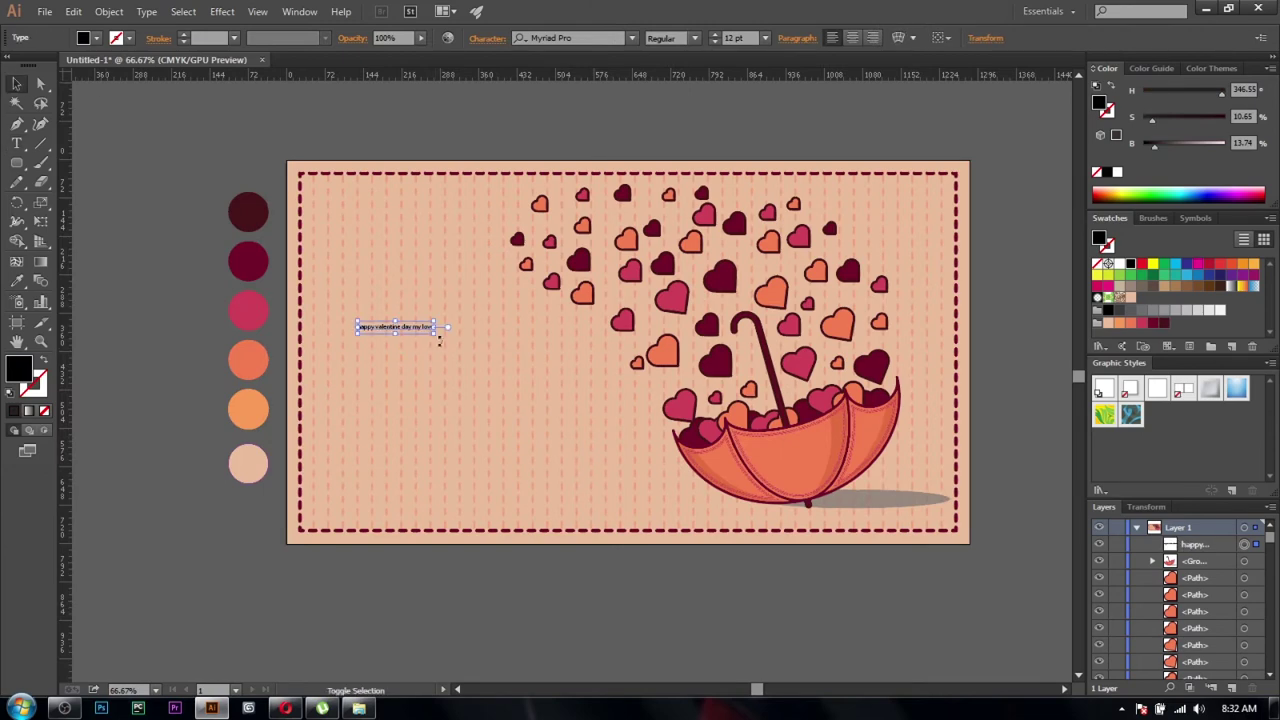
- Enlarge the greeting, move it below the card, and colour its text dark red
{"action": "left_click_drag", "start_coordinate": [440, 340], "coordinate": [905, 548]}
{"action": "left_click_drag", "start_coordinate": [490, 350], "coordinate": [490, 565]}
{"action": "key", "text": "t"}
{"action": "left_click_drag", "start_coordinate": [350, 578], "coordinate": [883, 588]}
{"action": "key", "text": "ctrl+t"}
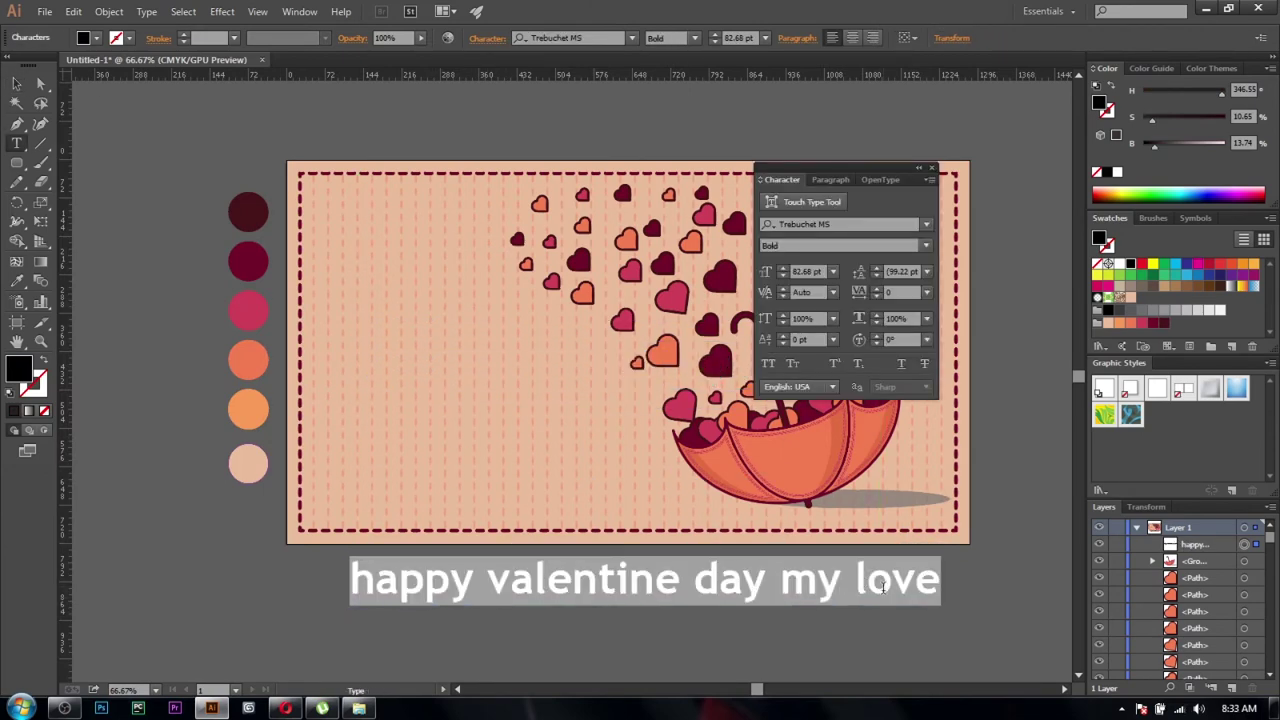
{"action": "left_click", "coordinate": [1157, 323]}
- Convert the greeting to outlines, then place an enlarged Valentine under Happy
{"action": "left_click", "coordinate": [16, 84]}
{"action": "right_click", "coordinate": [486, 578]}
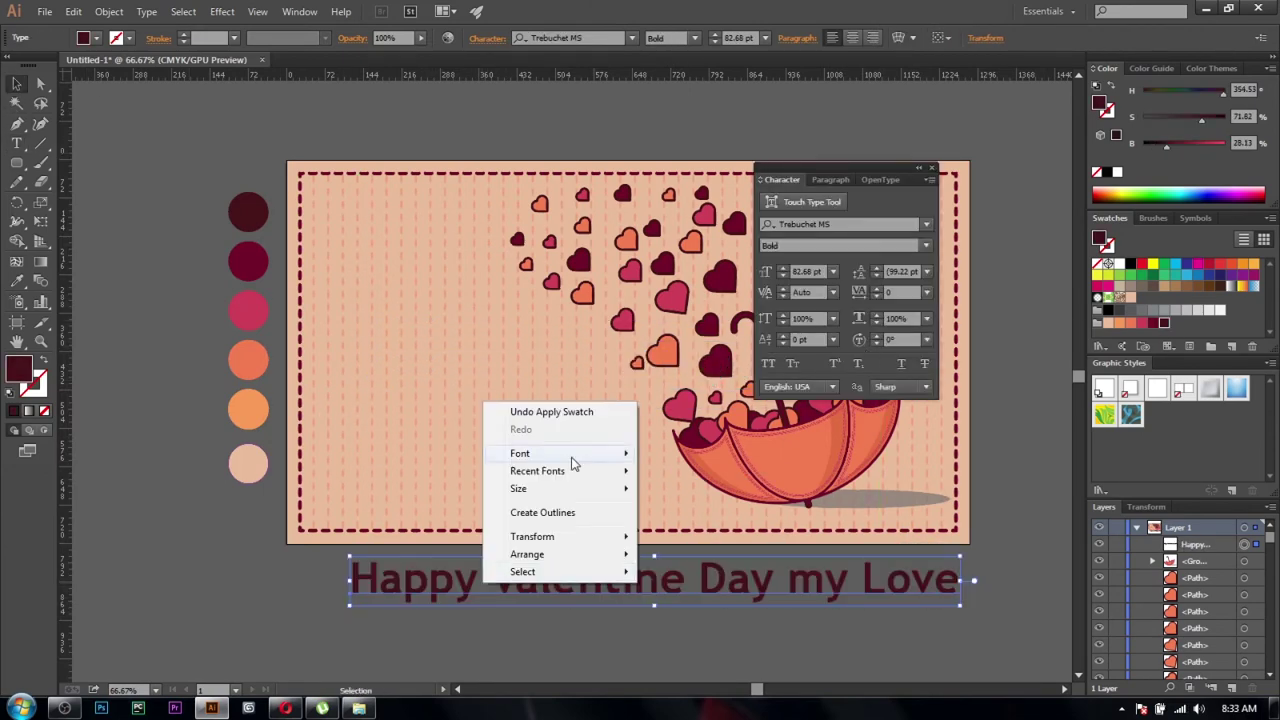
{"action": "left_click", "coordinate": [543, 509]}
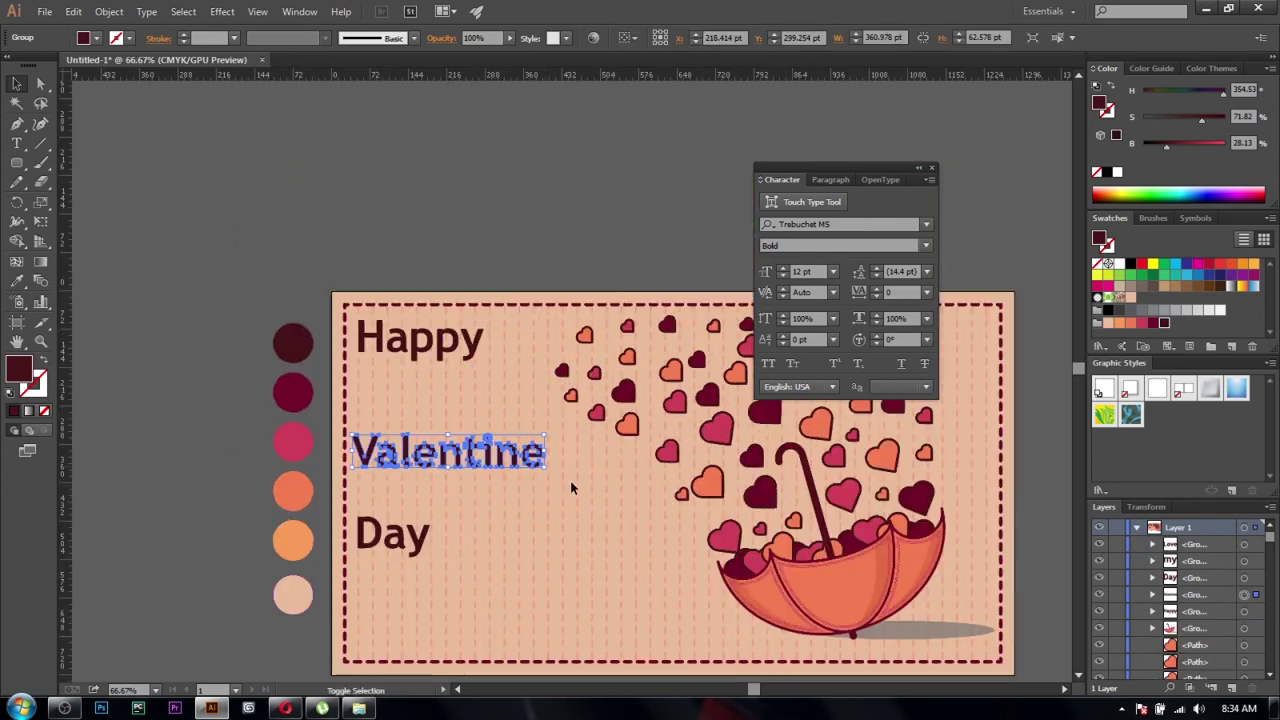
{"action": "left_click_drag", "start_coordinate": [571, 486], "coordinate": [645, 486]}
{"action": "left_click_drag", "start_coordinate": [416, 346], "coordinate": [421, 417]}
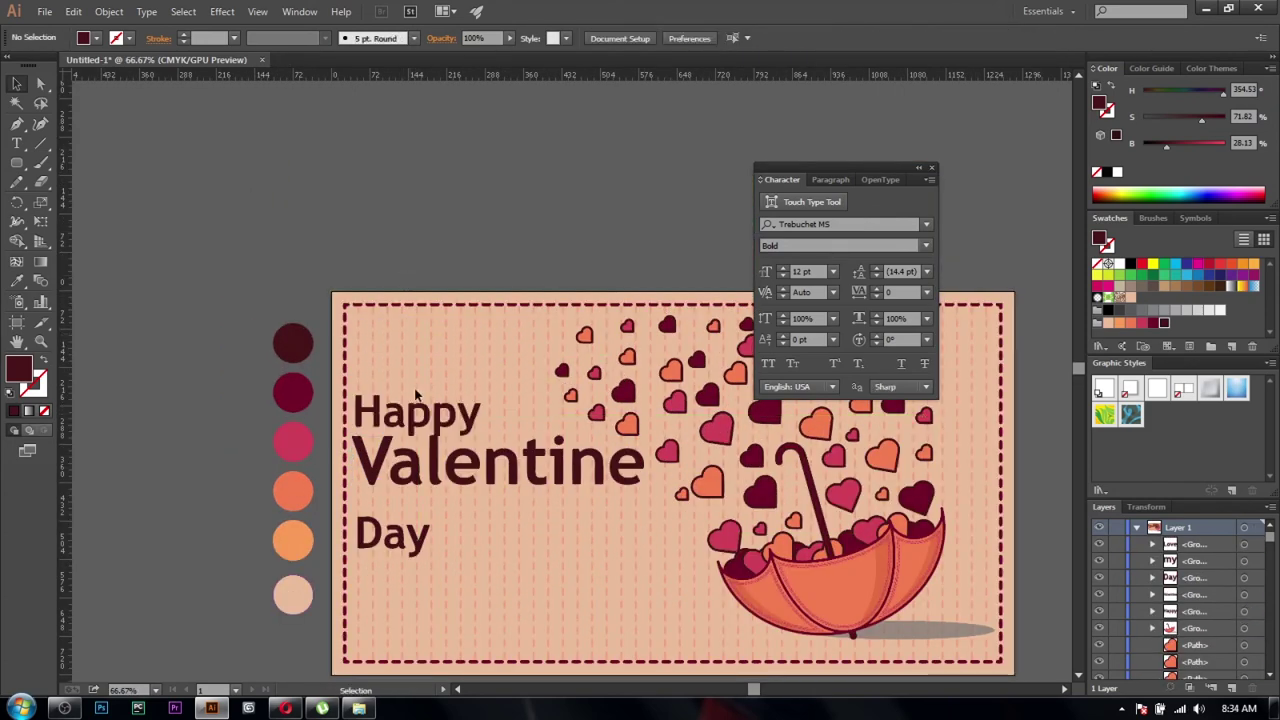
- Place Love below Day and put a pink heart copy in place of its o
{"action": "left_click_drag", "start_coordinate": [390, 522], "coordinate": [390, 500]}
{"action": "scroll", "coordinate": [620, 560], "scroll_direction": "down", "scroll_amount": 2}
{"action": "left_click", "coordinate": [848, 622]}
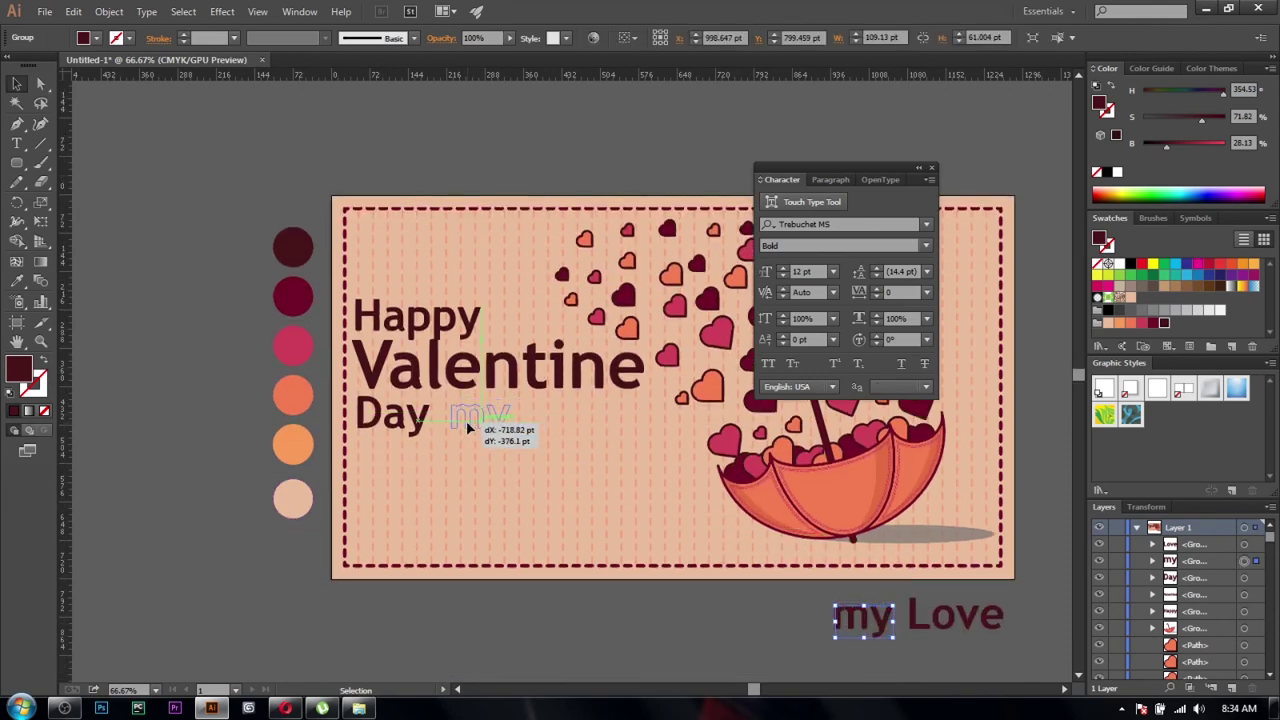
{"action": "left_click_drag", "start_coordinate": [524, 505], "coordinate": [405, 457]}
{"action": "key", "text": "ctrl+plus"}
{"action": "key", "text": "ctrl+plus"}
{"action": "left_click_drag", "start_coordinate": [838, 148], "coordinate": [415, 469]}
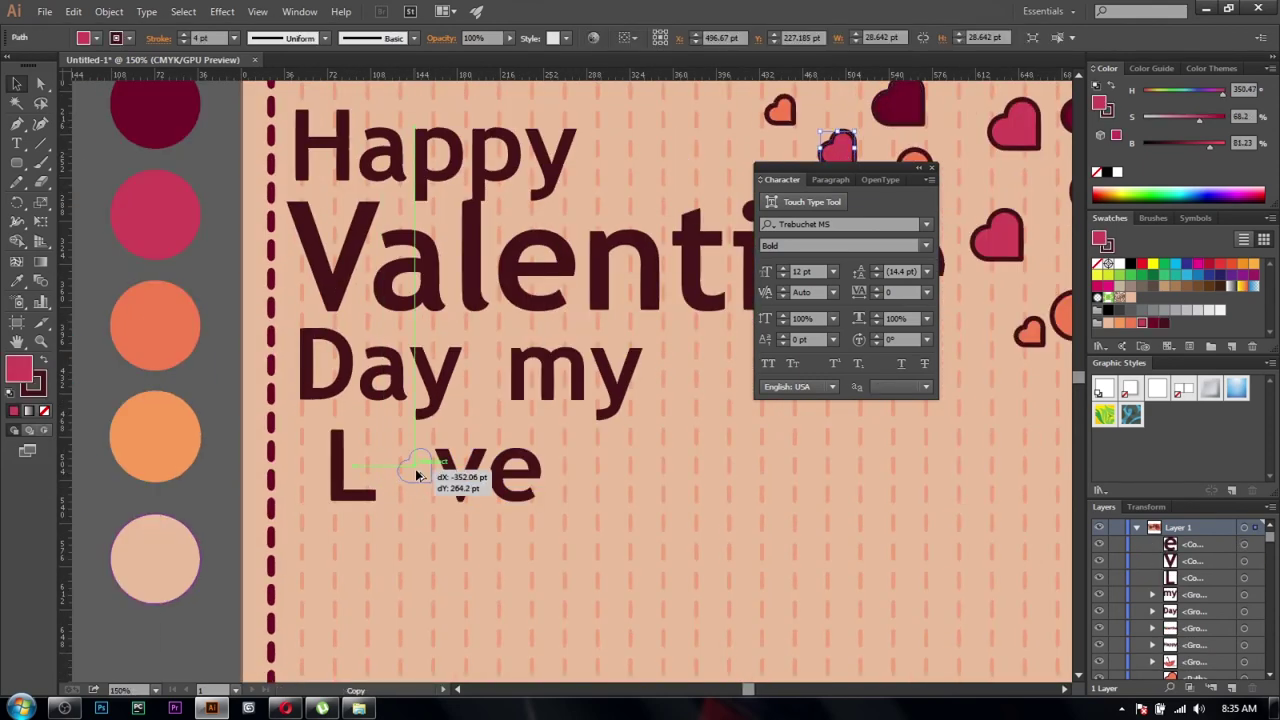
{"action": "key", "text": "ctrl+minus"}
- Enlarge Love much larger and tuck my in beside Day
{"action": "mouse_move", "coordinate": [645, 452]}
{"action": "left_mouse_down"}
{"action": "mouse_move", "coordinate": [625, 440]}
{"action": "mouse_move", "coordinate": [615, 458]}
{"action": "left_mouse_up"}
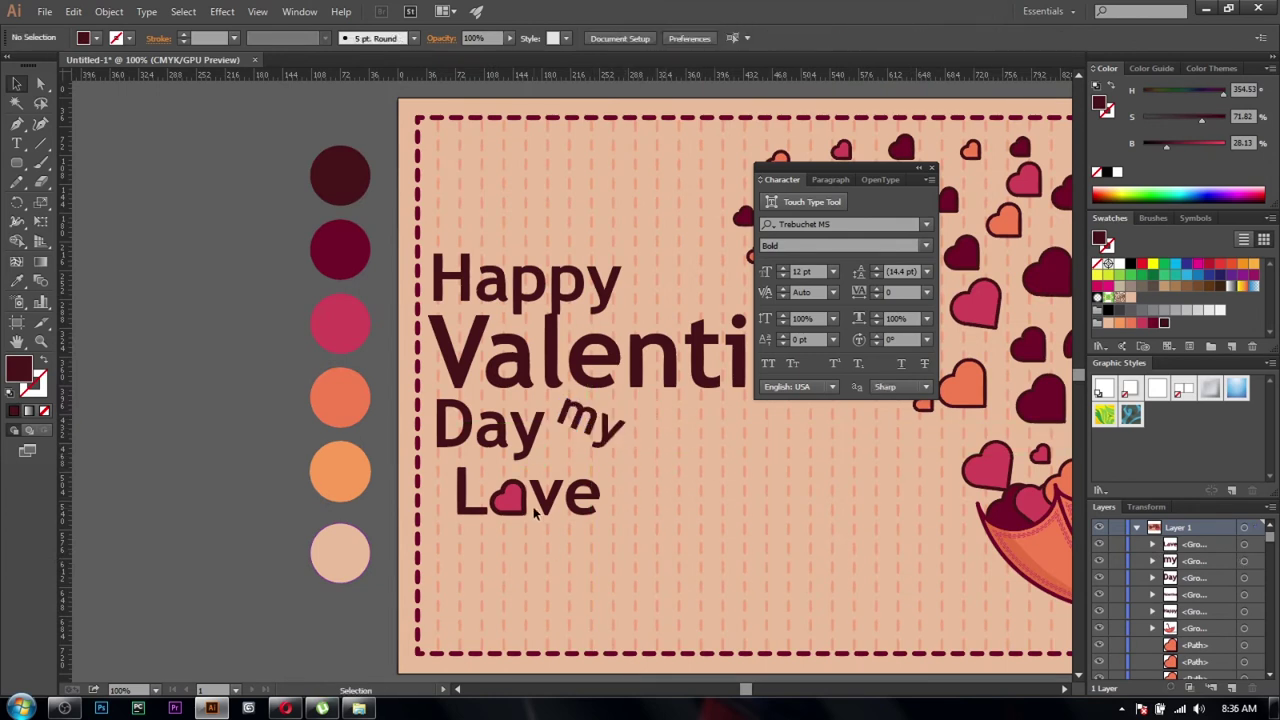
{"action": "left_click", "coordinate": [575, 495]}
{"action": "left_click_drag", "start_coordinate": [604, 517], "coordinate": [824, 586]}
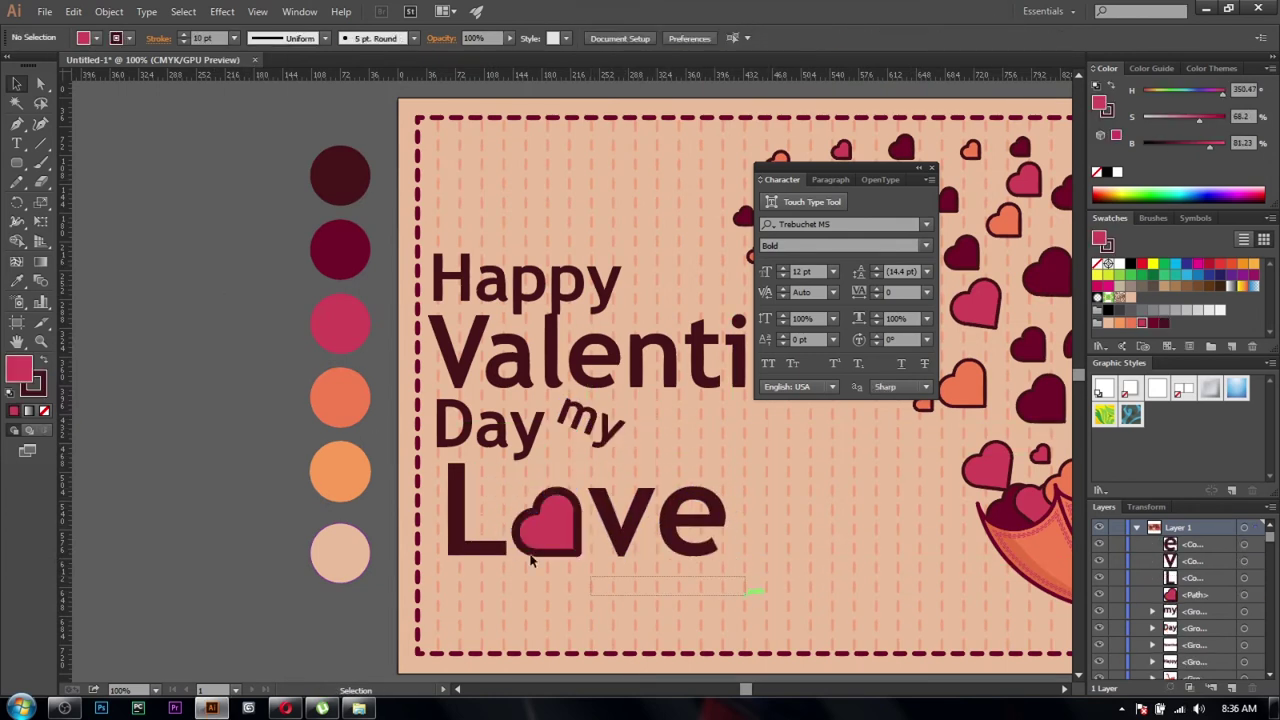
{"action": "right_click", "coordinate": [482, 528]}
{"action": "left_click_drag", "start_coordinate": [616, 441], "coordinate": [624, 448]}
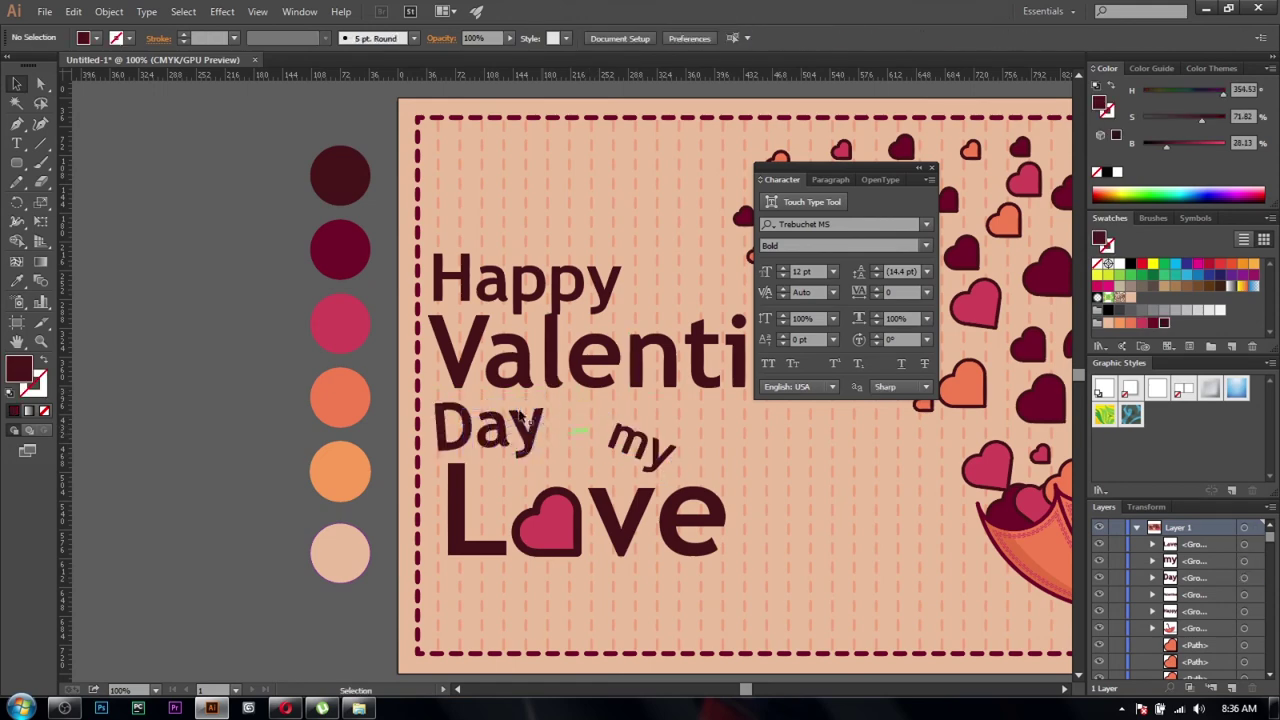
{"action": "left_click_drag", "start_coordinate": [490, 430], "coordinate": [517, 435]}
- Lower Valentine slightly and tilt Happy counter-clockwise
{"action": "left_click", "coordinate": [850, 370]}
{"action": "left_click_drag", "start_coordinate": [697, 378], "coordinate": [700, 380]}
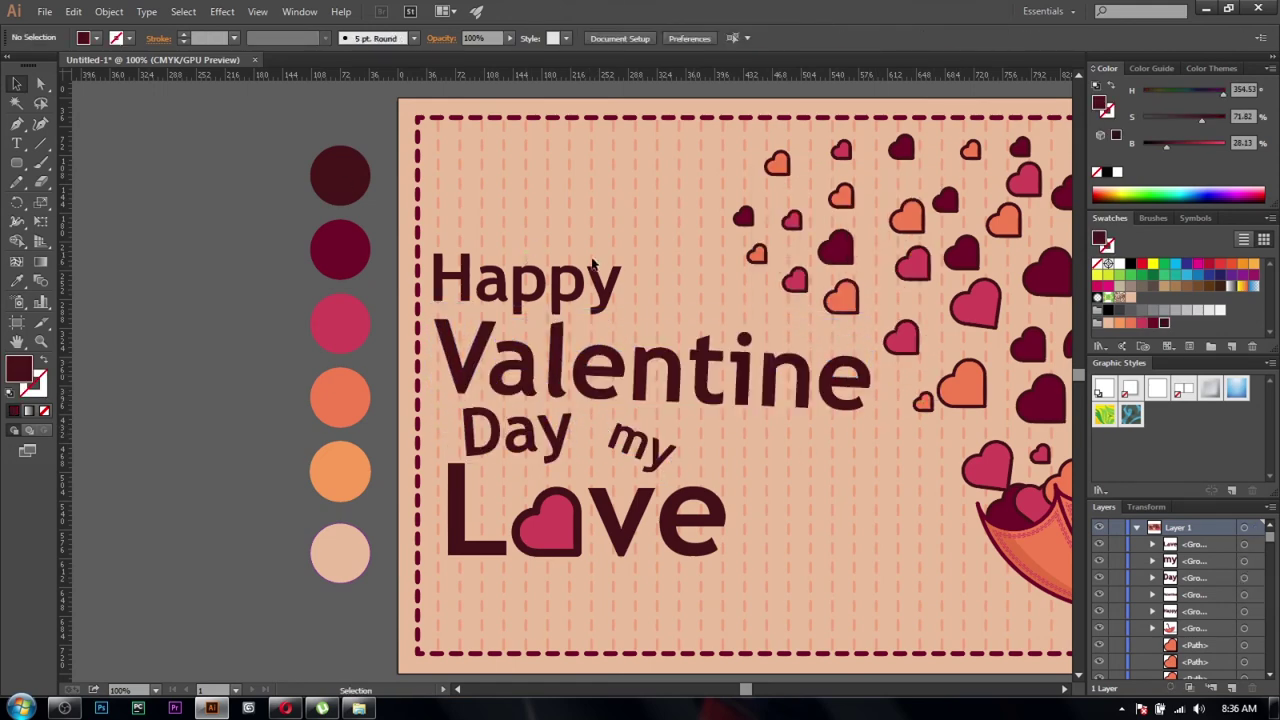
{"action": "left_click", "coordinate": [600, 270]}
{"action": "left_click_drag", "start_coordinate": [623, 257], "coordinate": [610, 232]}
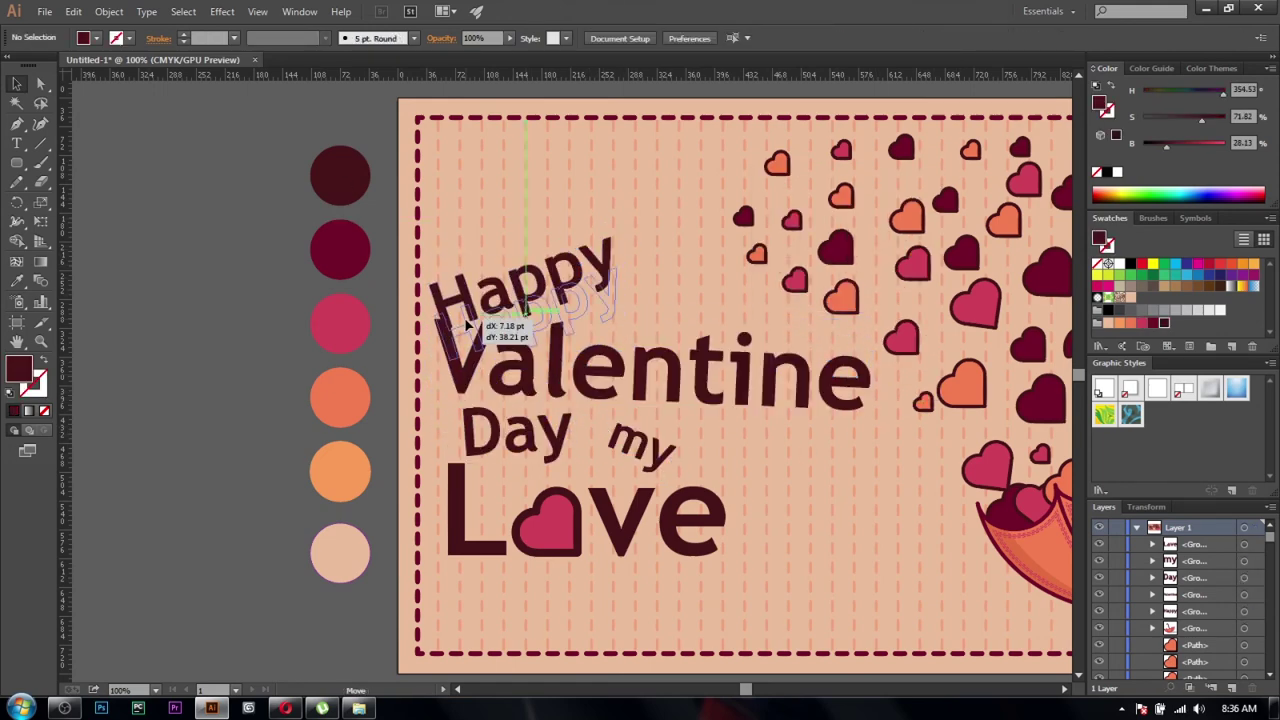
{"action": "left_click_drag", "start_coordinate": [470, 300], "coordinate": [605, 285]}
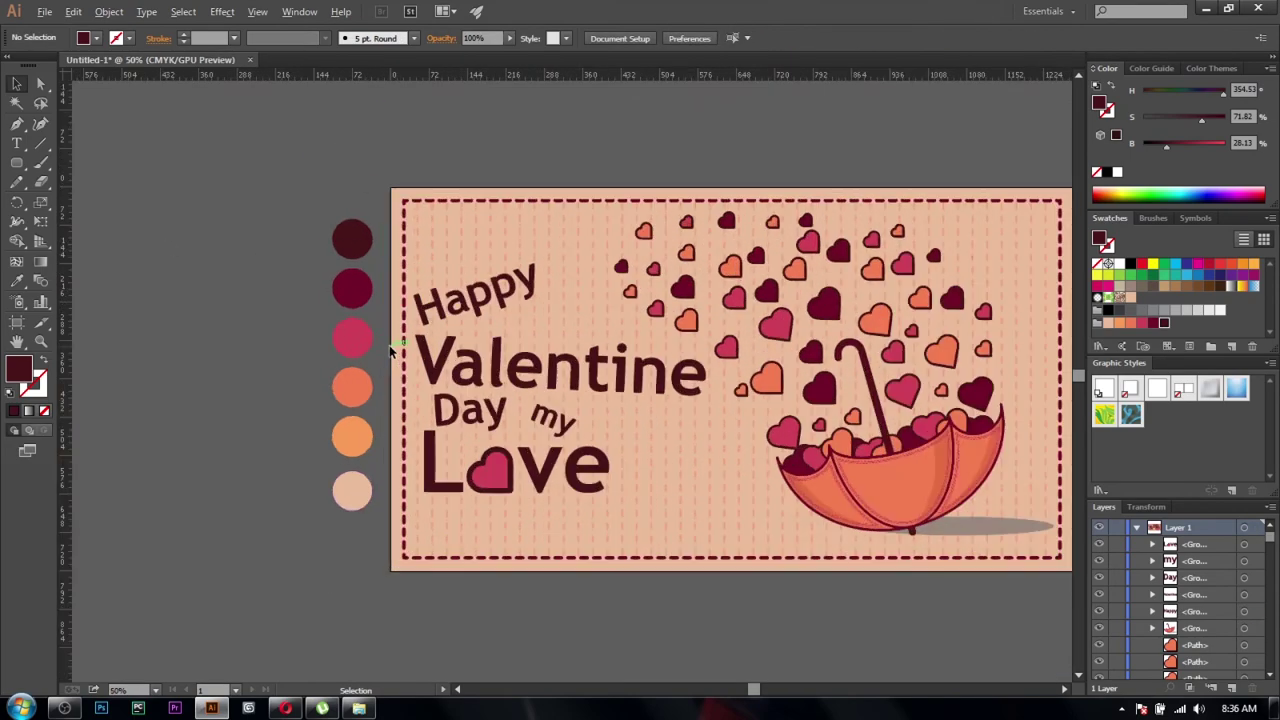